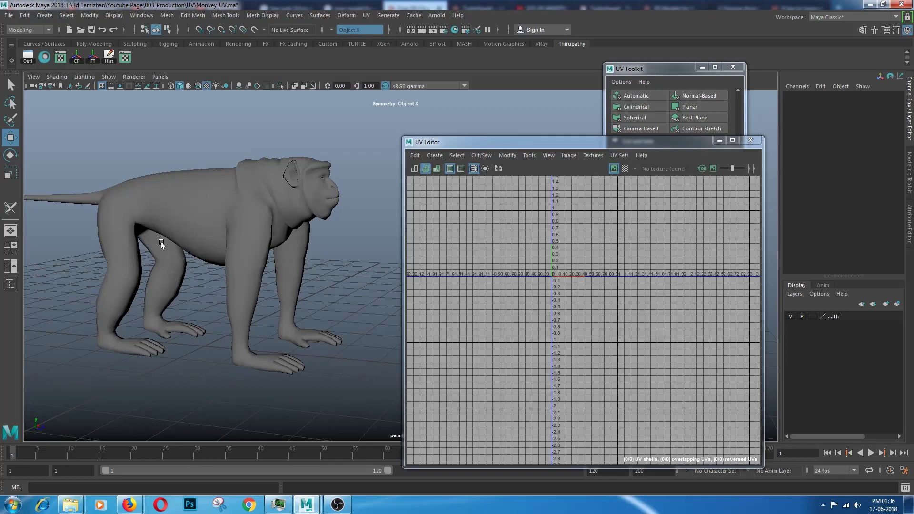
Select the monkey body mesh and orbit around it, staying in Object Mode.
left_click(189, 229)
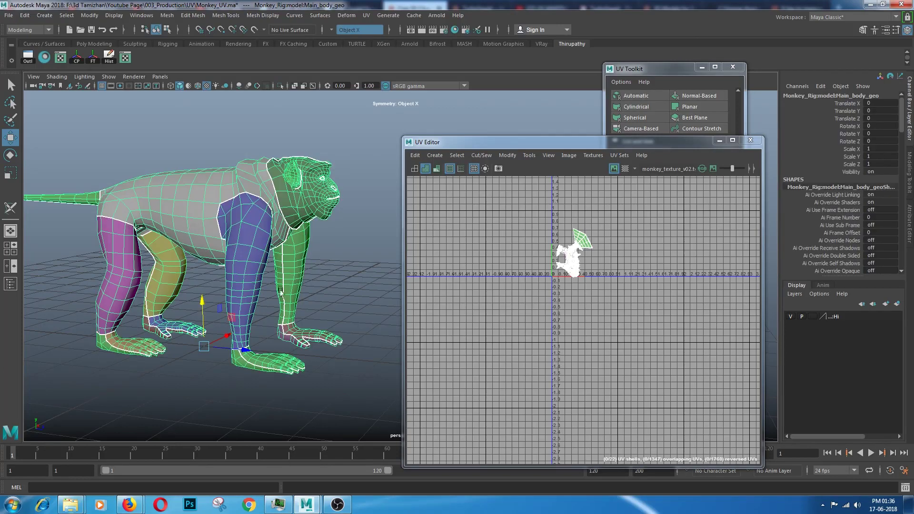
mouse_move(299, 298)
left_mouse_down("alt")
mouse_move(160, 266)
mouse_move(215, 285)
left_mouse_up("alt")
mouse_move(299, 284)
left_mouse_down("alt")
mouse_move(291, 285)
mouse_move(362, 290)
mouse_move(319, 230)
left_mouse_up("alt")
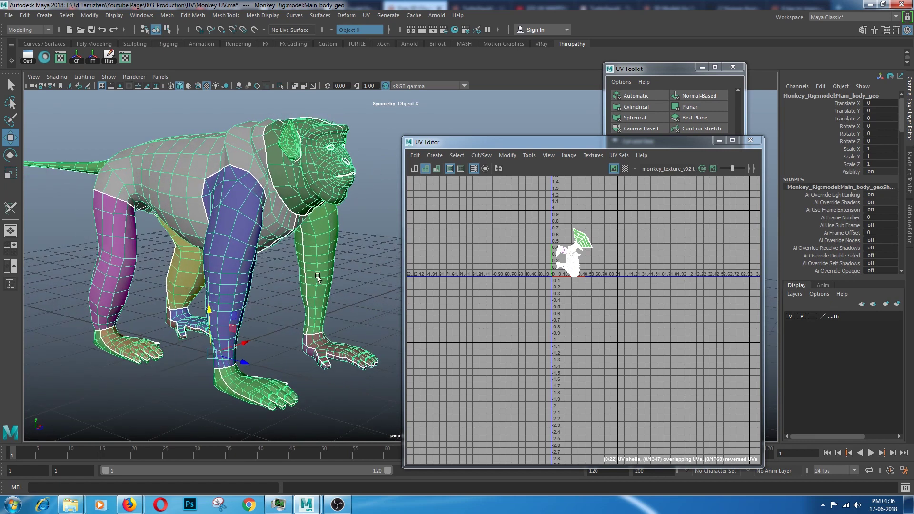
right_click_drag(319, 229, 350, 221)
left_click(329, 235)
Zoom into the UV Editor to view the monkey's piled-up UV shells.
scroll(575, 266, "up", 2)
scroll(571, 270, "up", 1)
scroll(564, 279, "up", 2)
scroll(554, 285, "up", 2)
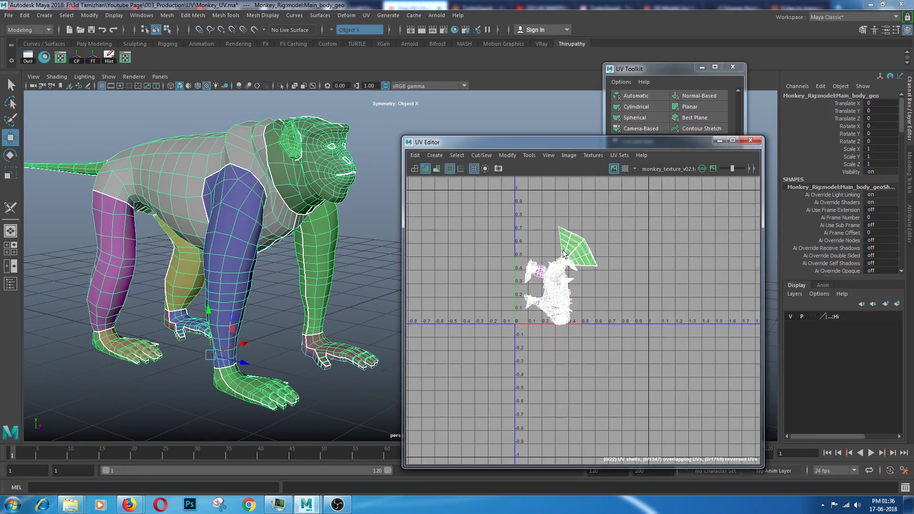
right_click_drag(562, 250, 564, 257)
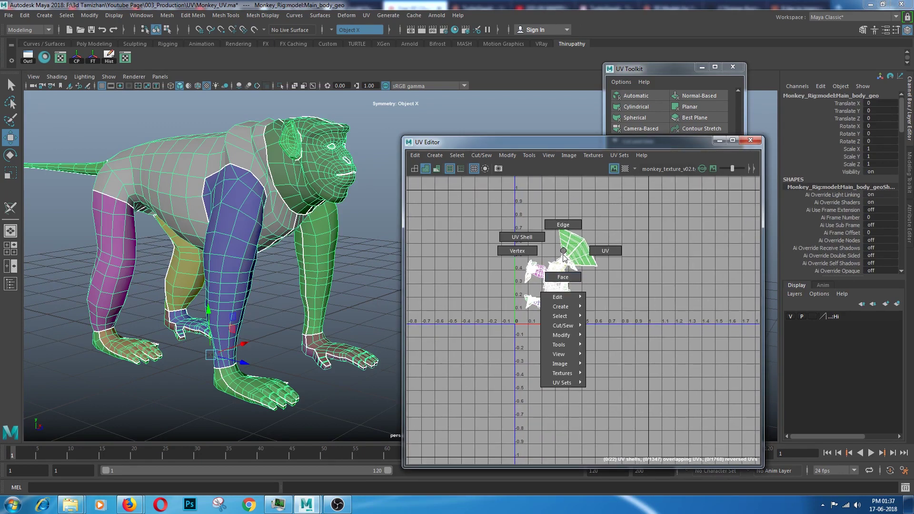
In UV Shell mode, move the fan-shaped shell right and the torso shell up-left.
right_click_drag(562, 257, 538, 235)
left_click(578, 245)
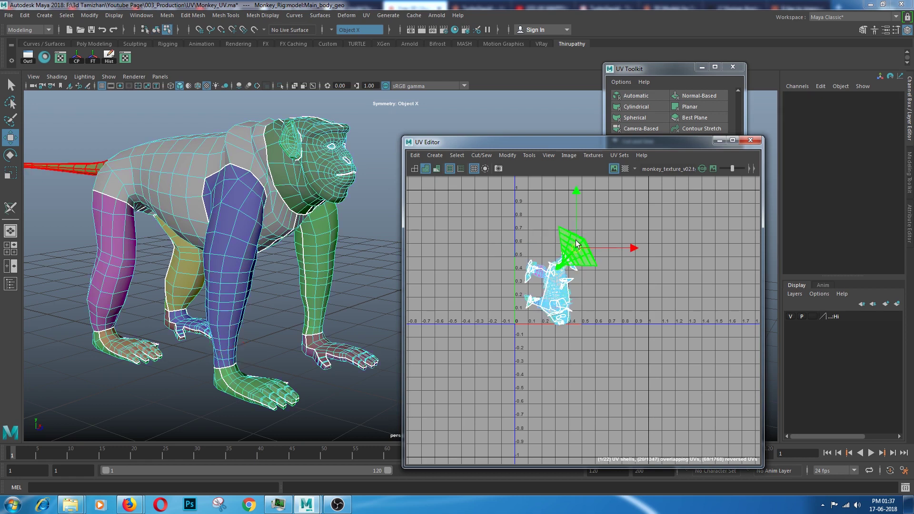
left_click_drag(581, 241, 664, 231)
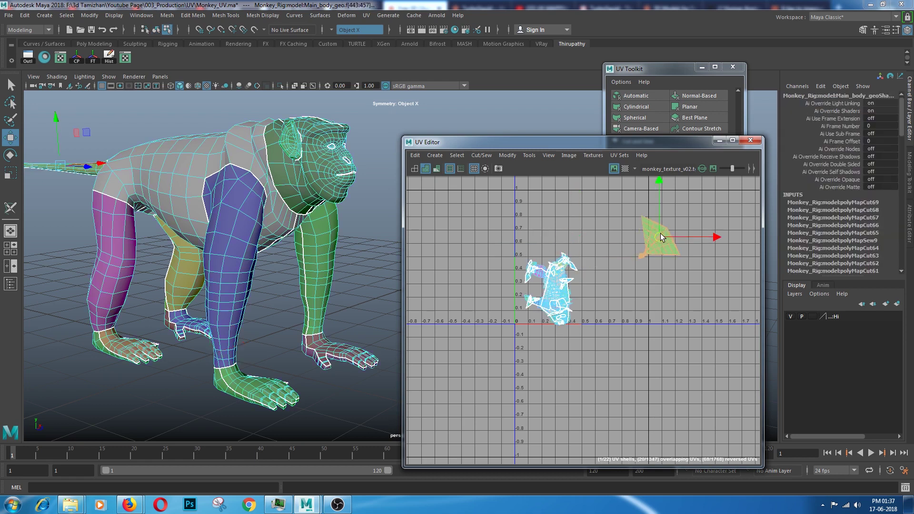
left_click(554, 297)
left_click_drag(553, 297, 487, 221)
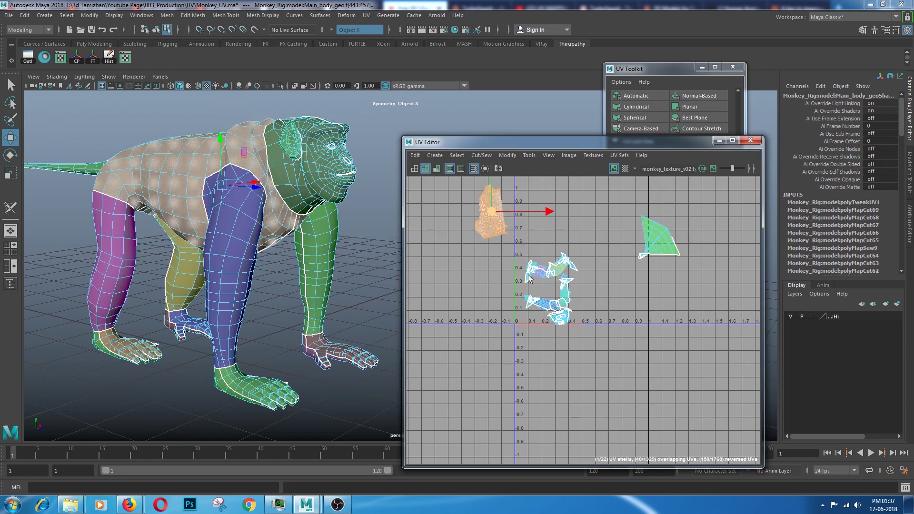
Move the leg shell right, the head shell down-left, and another overlapping shell up.
left_click(544, 311)
left_click_drag(545, 312, 641, 327)
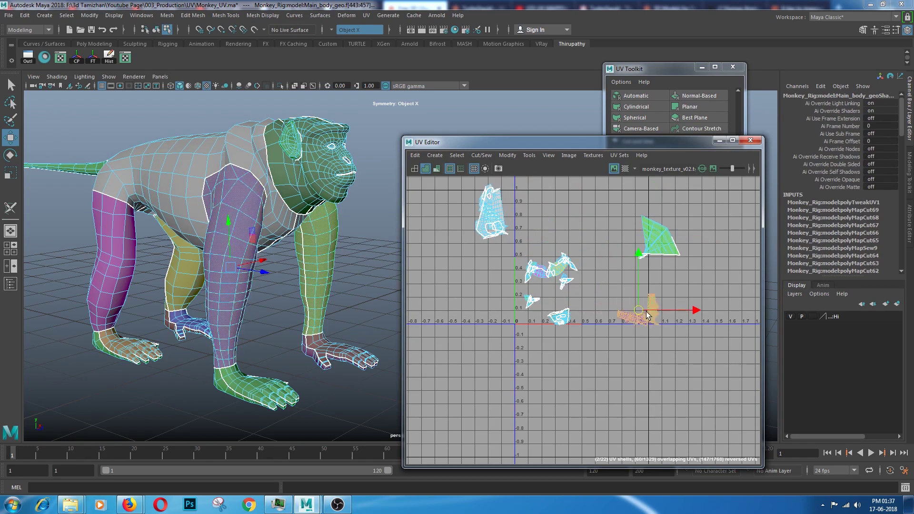
left_click(563, 318)
left_click_drag(549, 324, 496, 350)
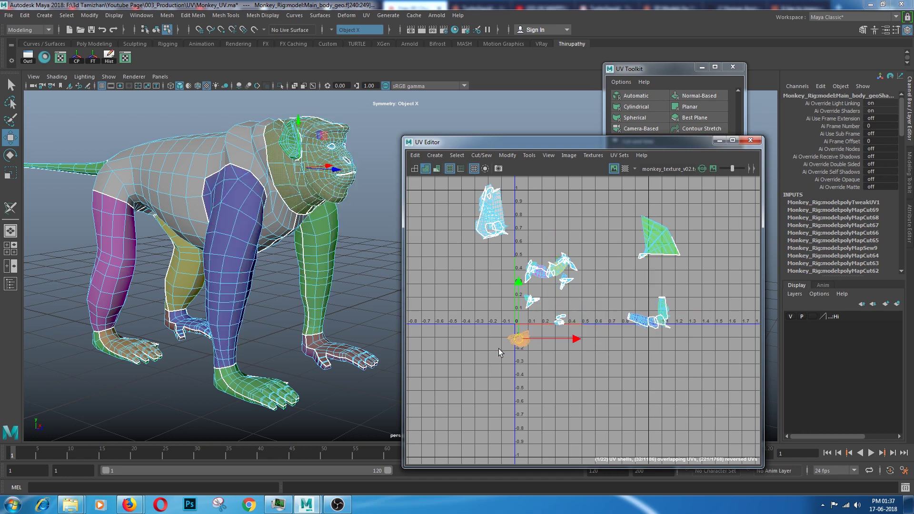
left_click(563, 279)
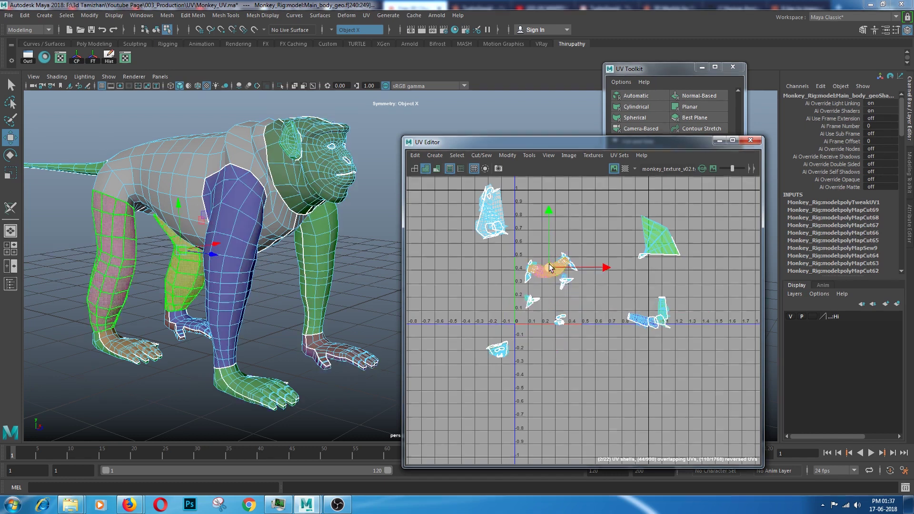
left_click_drag(550, 267, 567, 219)
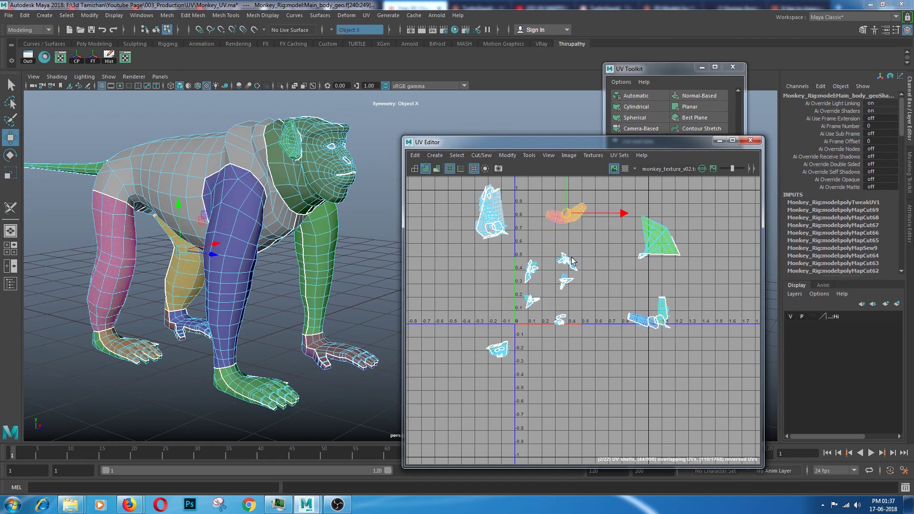
Move the two small hand shells left, undo a stray move, and frame the hand.
left_click_drag(577, 258, 525, 277)
middle_click_drag(527, 281, 502, 297, "alt")
right_click_drag(502, 298, 422, 220)
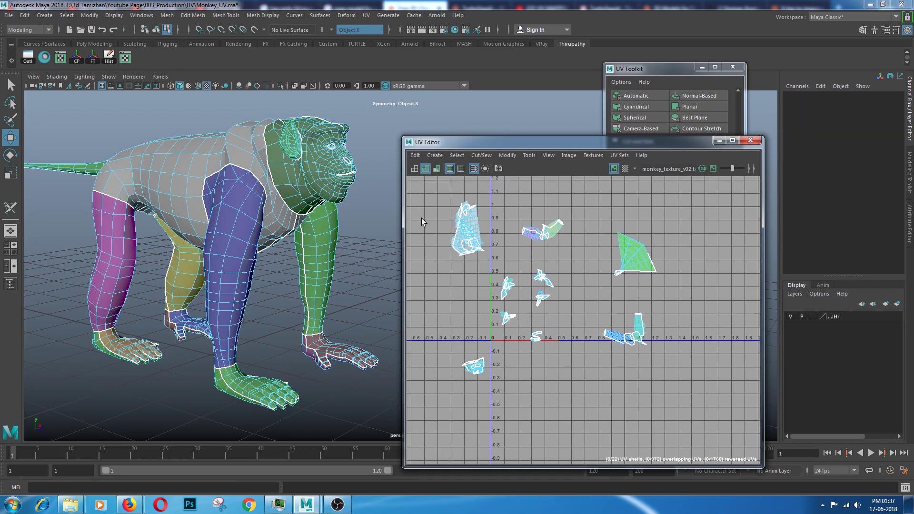
left_click_drag(525, 284, 441, 300)
mouse_move(497, 269)
left_mouse_down()
mouse_move(547, 288)
mouse_move(570, 265)
left_mouse_up()
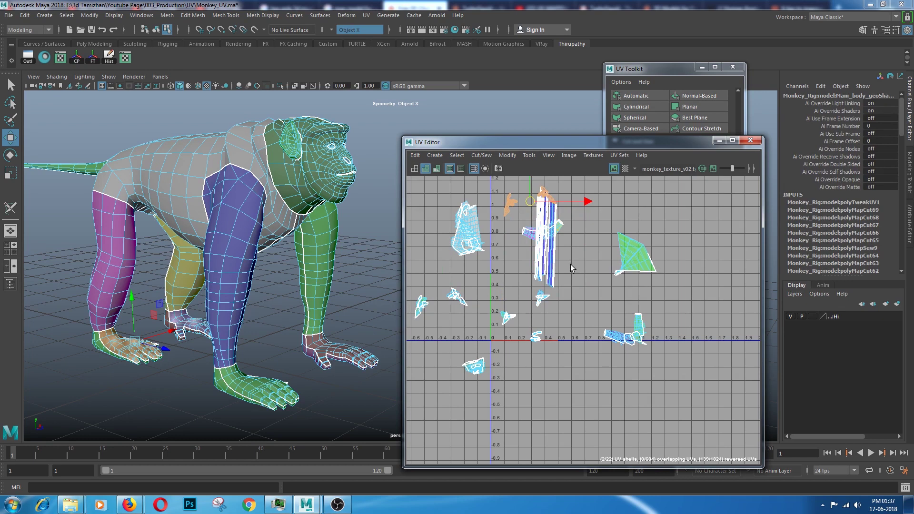
key("ctrl+z")
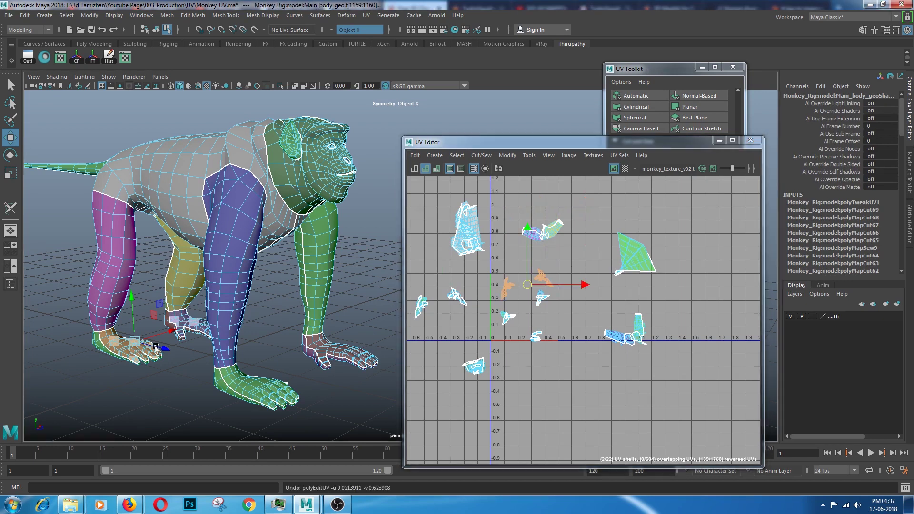
key("f")
mouse_move(194, 337)
left_mouse_down("alt")
mouse_move(243, 332)
mouse_move(180, 331)
mouse_move(288, 327)
mouse_move(187, 326)
mouse_move(232, 318)
mouse_move(134, 312)
mouse_move(258, 319)
left_mouse_up("alt")
Separate the two hand shells, one beside the fan-shaped shell, the other up-left.
left_click(546, 281)
right_click_drag(534, 284, 544, 245)
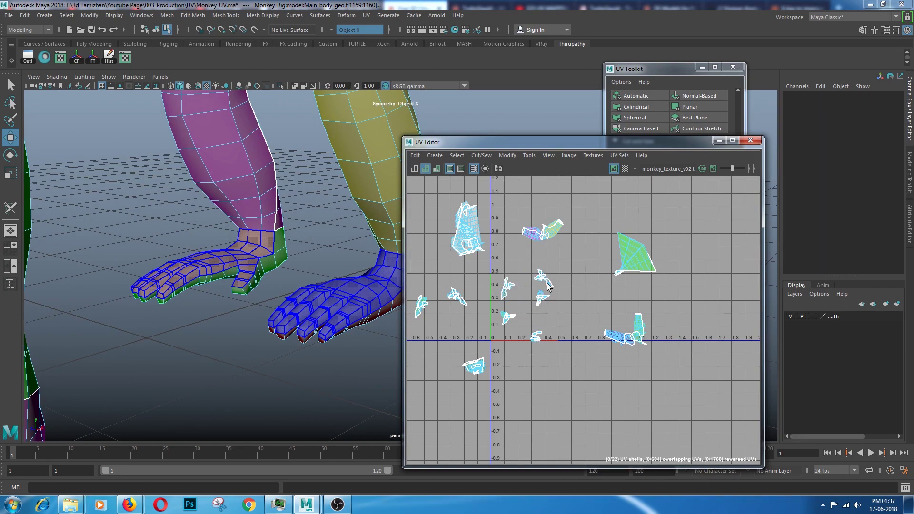
left_click(541, 279)
right_click_drag(541, 278, 505, 263)
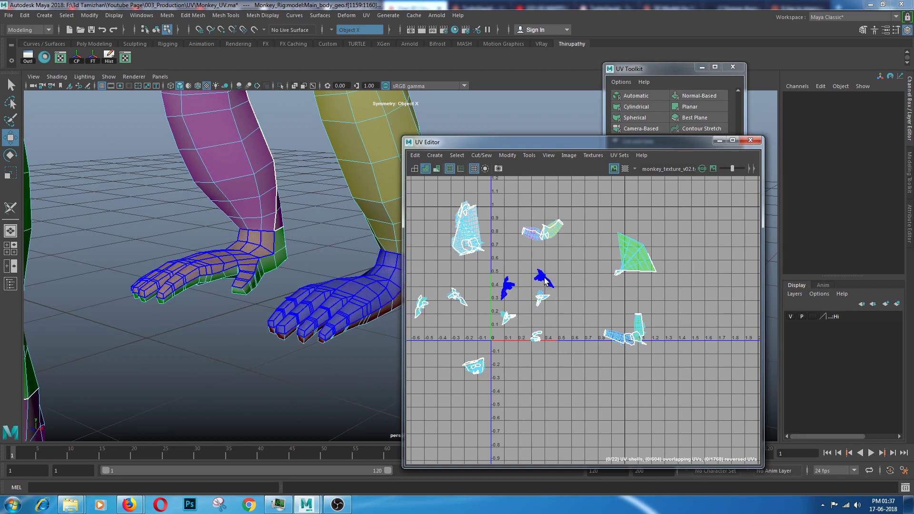
left_click(332, 31)
left_click(542, 278)
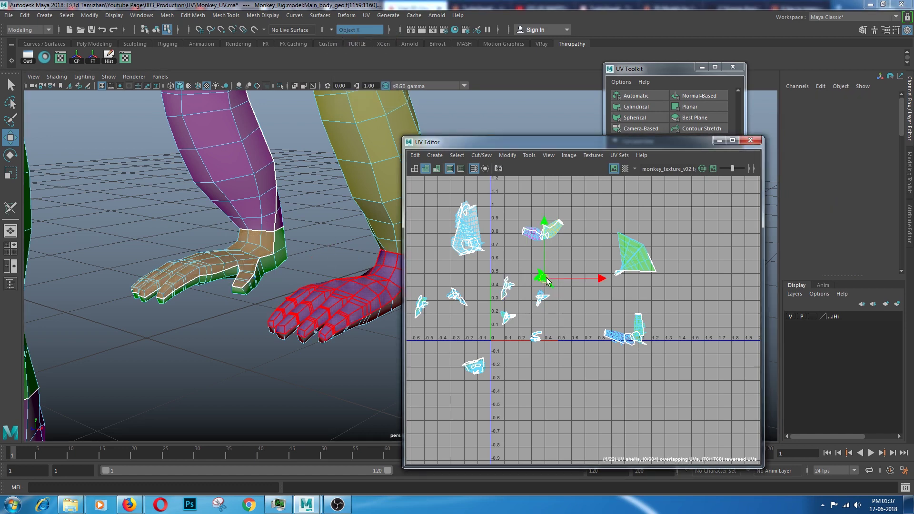
left_click_drag(550, 275, 607, 242)
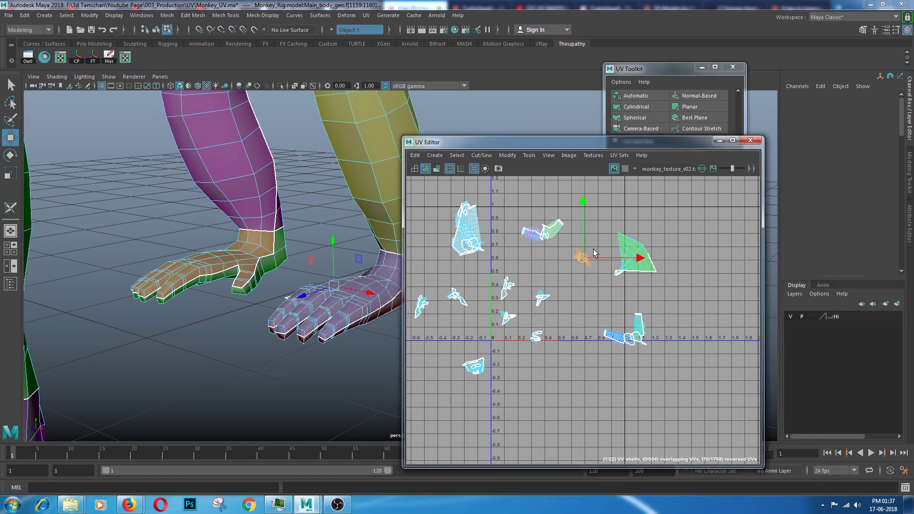
left_click(508, 289)
left_click_drag(508, 288, 487, 270)
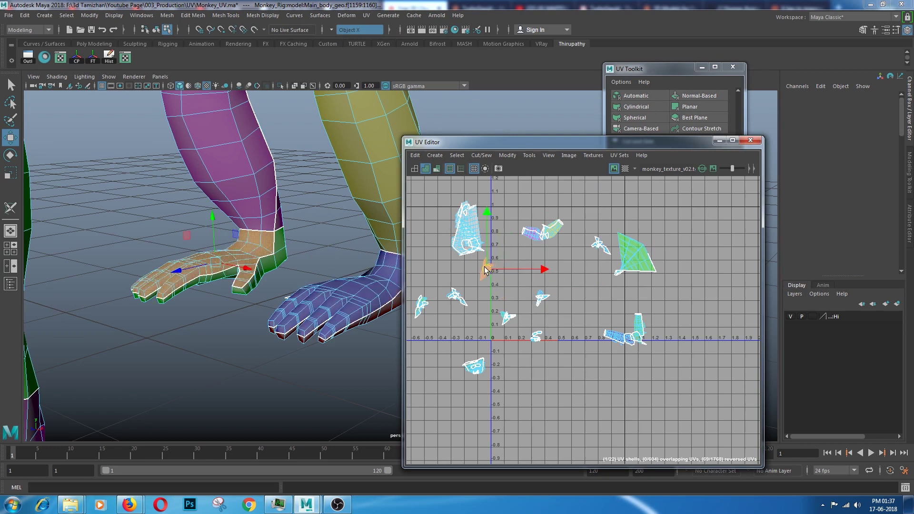
Move four small shells down below the zero line, then shift the selection up-left.
left_click(509, 318)
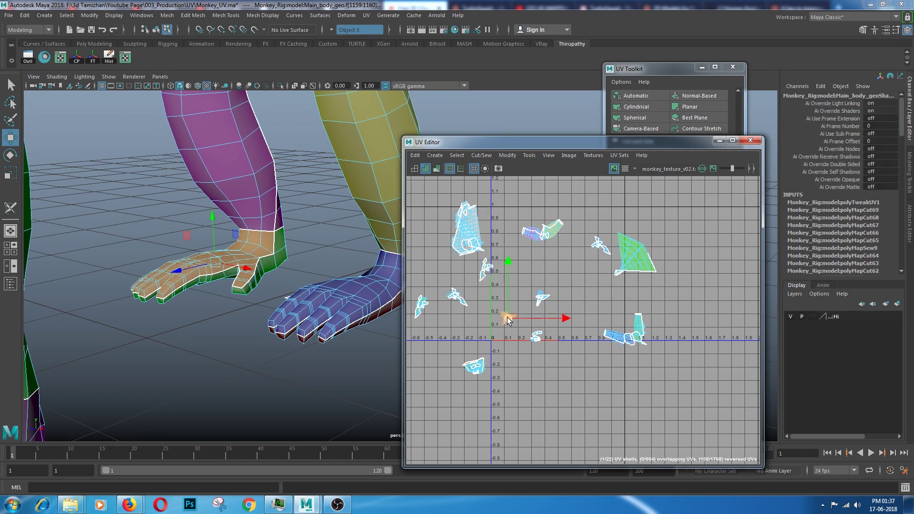
left_click_drag(507, 317, 512, 407)
left_click(543, 300)
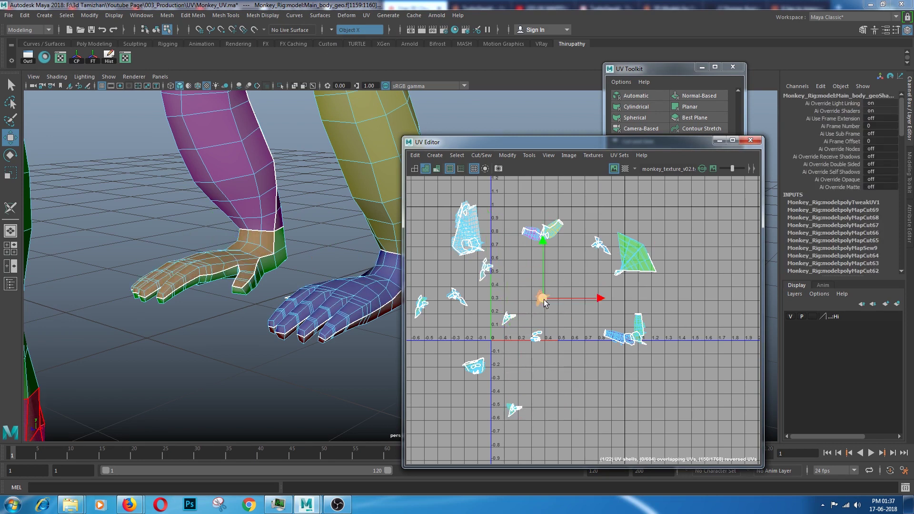
left_click_drag(542, 299, 592, 428)
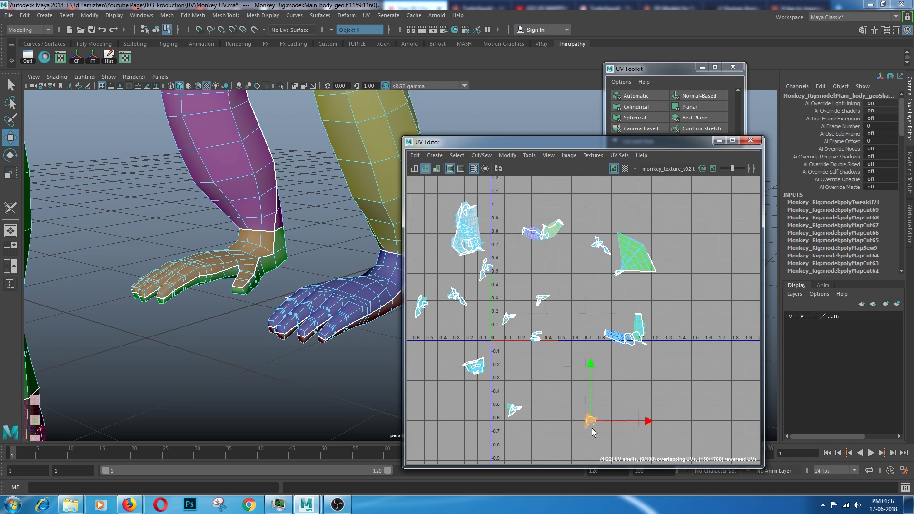
left_click(537, 339)
left_click_drag(535, 338, 601, 397)
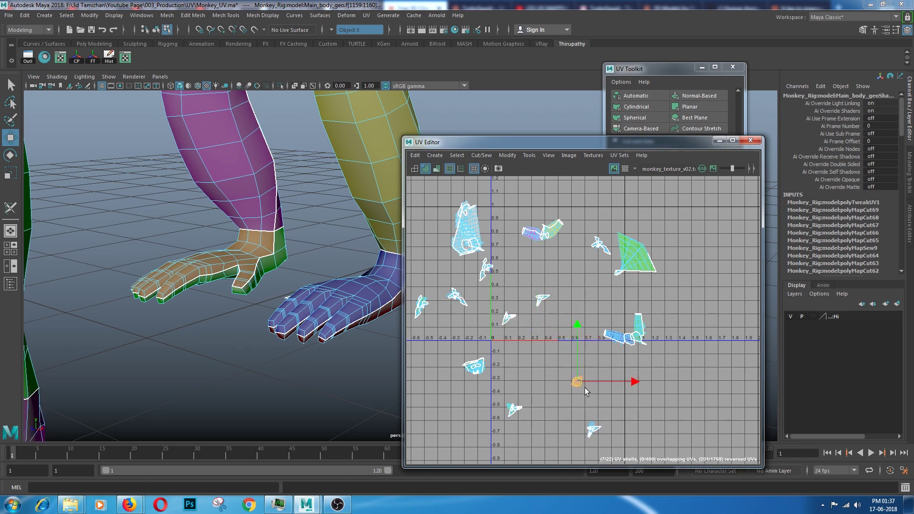
left_click(508, 318)
left_click_drag(508, 318, 555, 406)
mouse_move(534, 288)
left_mouse_down()
mouse_move(627, 394)
mouse_move(498, 222)
left_mouse_up()
scroll(605, 358, "down", 2)
left_click_drag(559, 338, 446, 279)
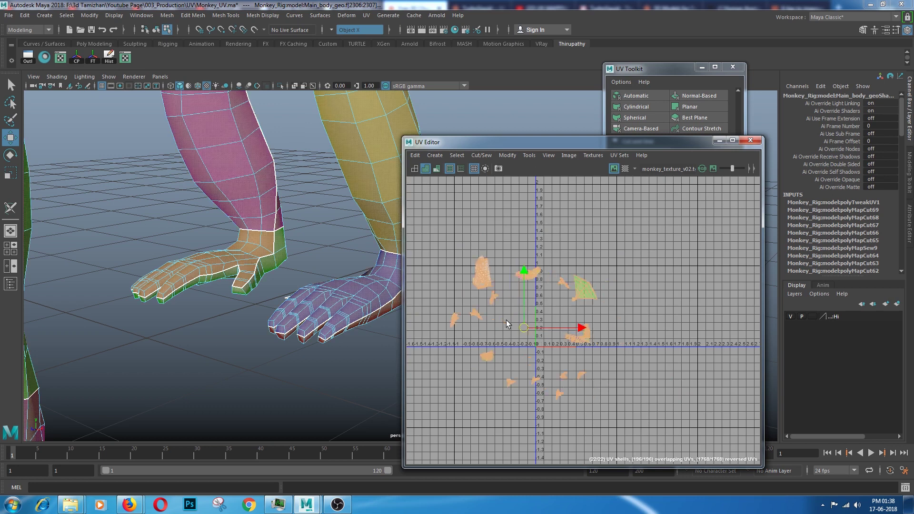
Place the body shell in the middle of the grid and move the UV Editor aside.
left_click(343, 214)
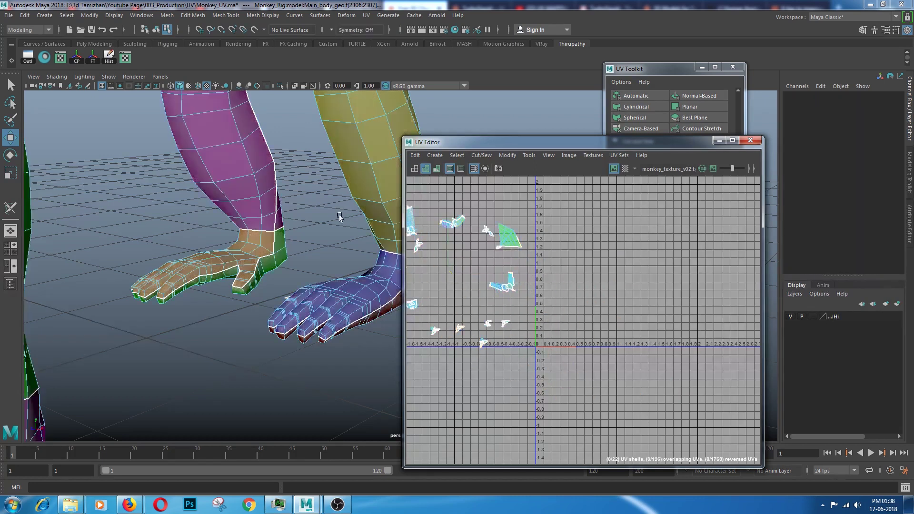
left_click_drag(343, 214, 280, 129, "alt")
left_click(276, 125)
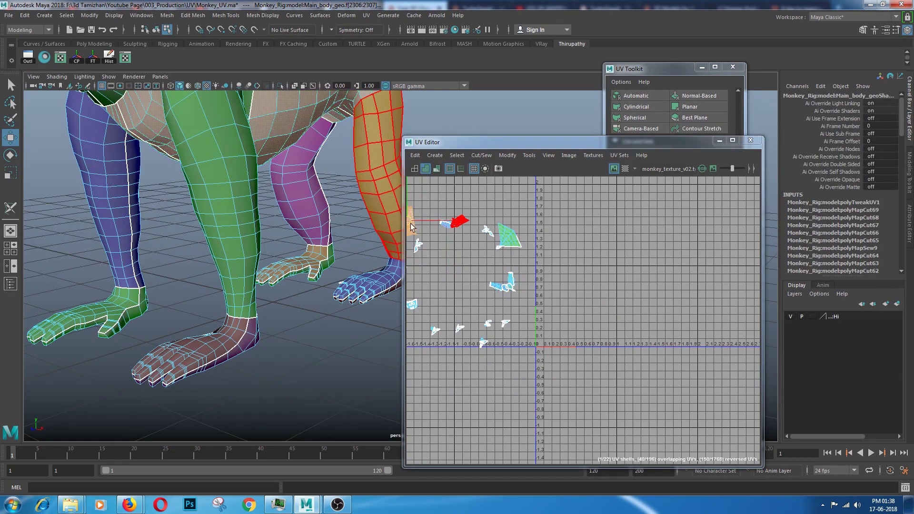
left_click_drag(417, 223, 584, 299)
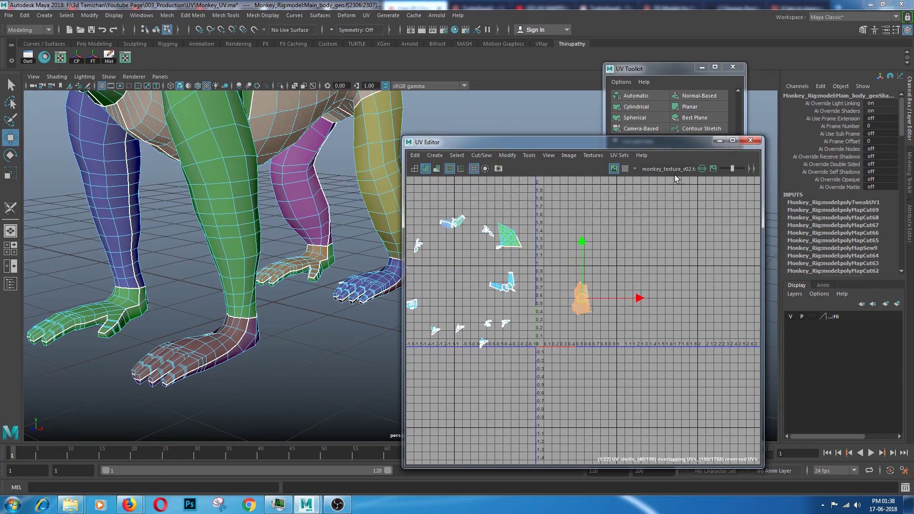
left_click_drag(632, 147, 475, 129)
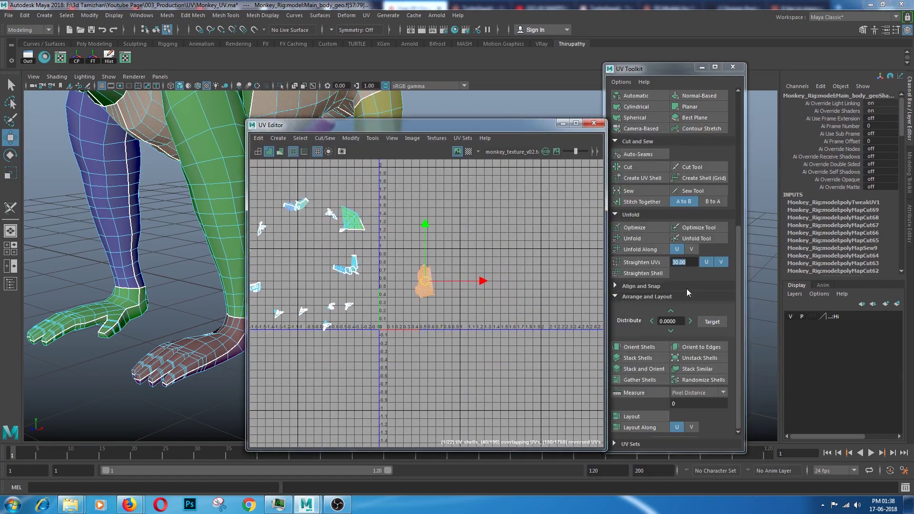
Move the UV Toolkit aside and choose UV Editing from the Workspace menu.
left_click_drag(640, 72, 653, 80)
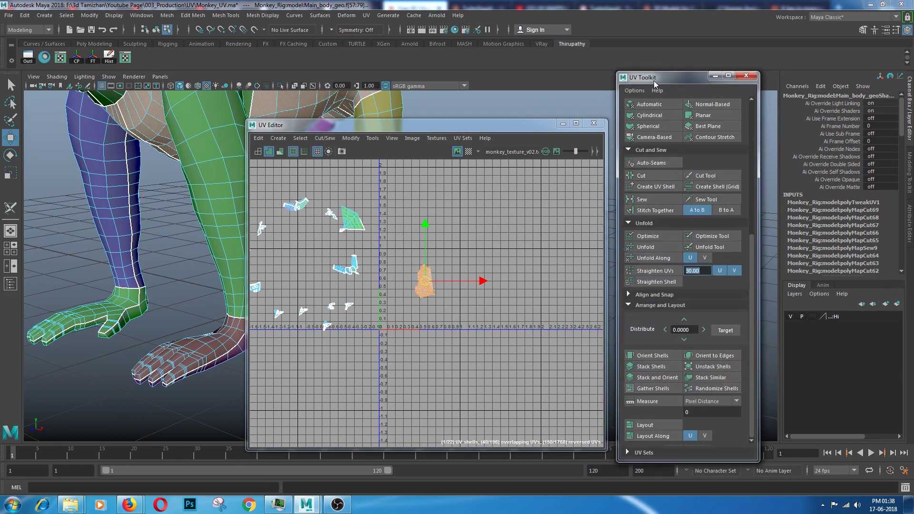
left_click(838, 18)
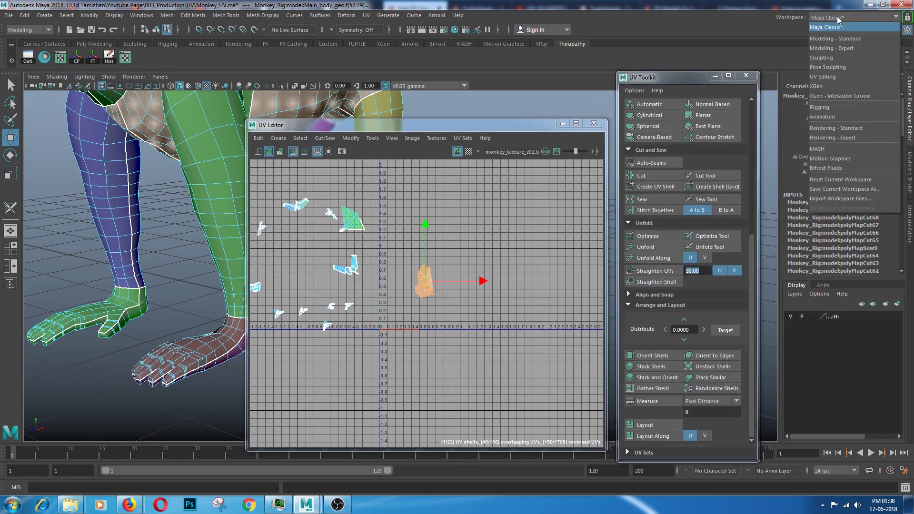
left_click(836, 73)
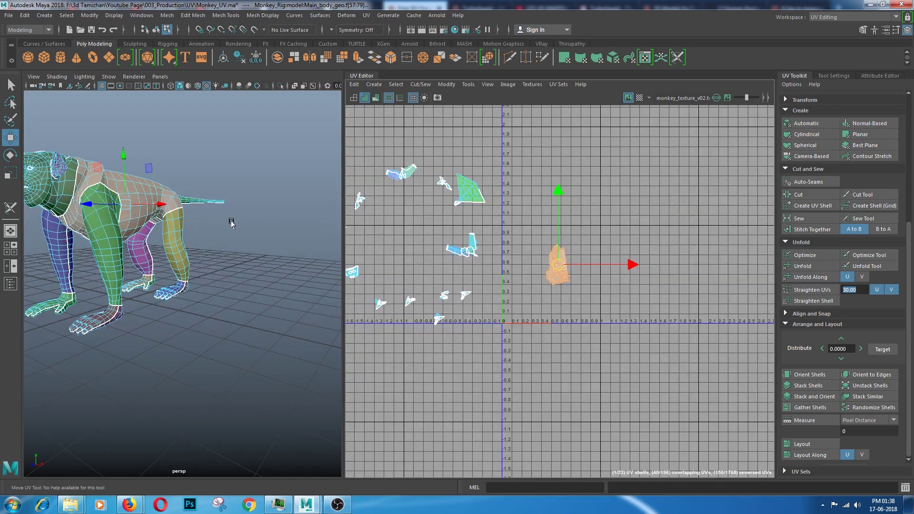
Unfold the monkey's torso UV shell and select it as a whole shell.
scroll(196, 222, "up", 3)
left_click(190, 225)
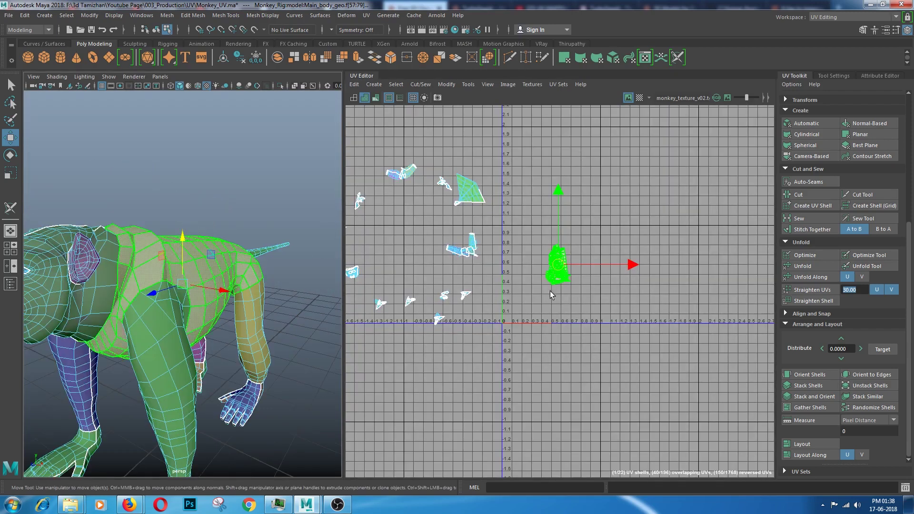
left_click(819, 267)
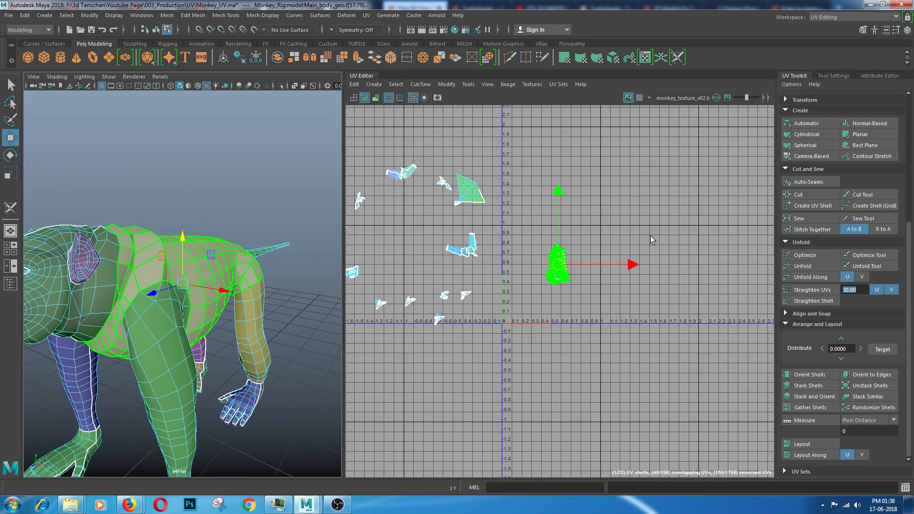
scroll(552, 252, "up", 1)
left_click(552, 252)
scroll(558, 258, "up", 2)
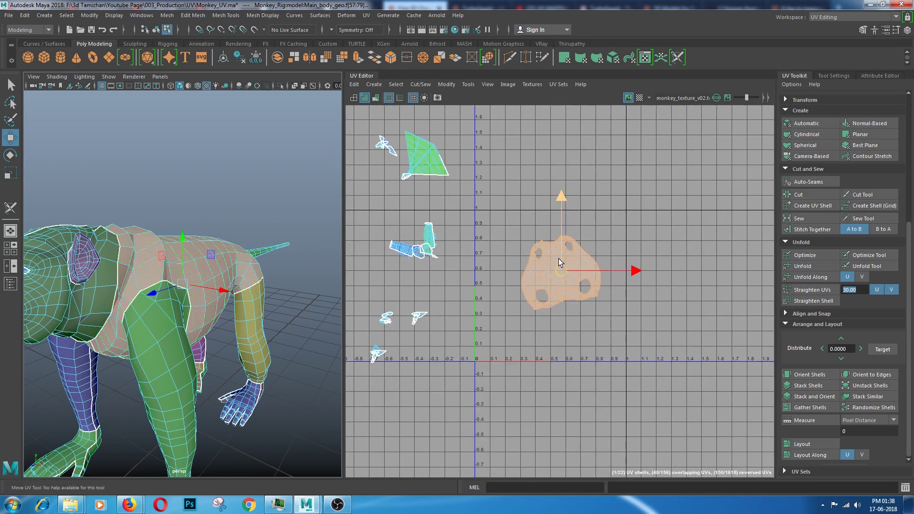
scroll(562, 269, "up", 1)
left_click(596, 272)
Rotate the torso shell upright with the Rotate UV tool, then return to Move.
key("e")
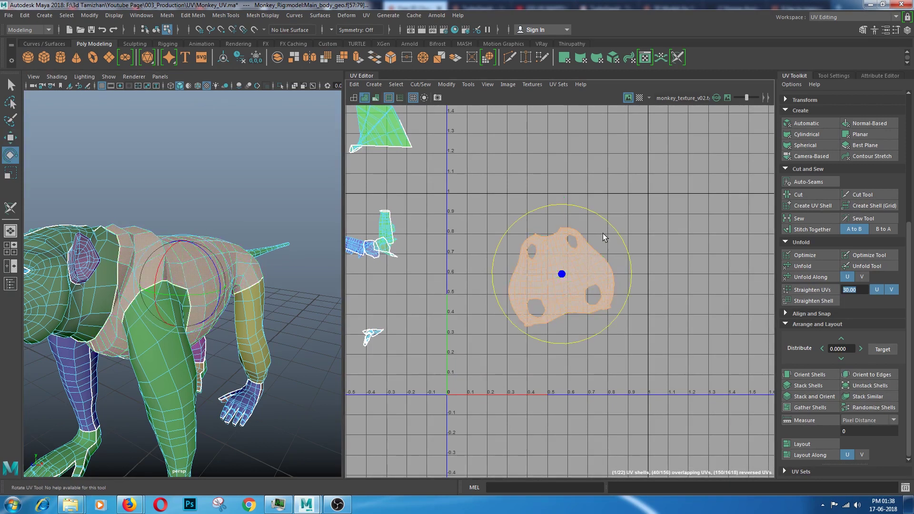
left_click_drag(609, 224, 612, 229)
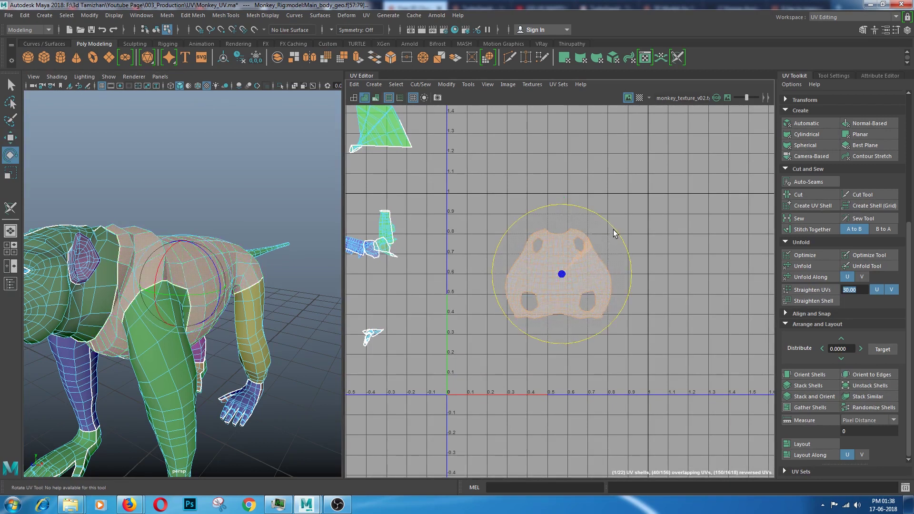
left_click(613, 229)
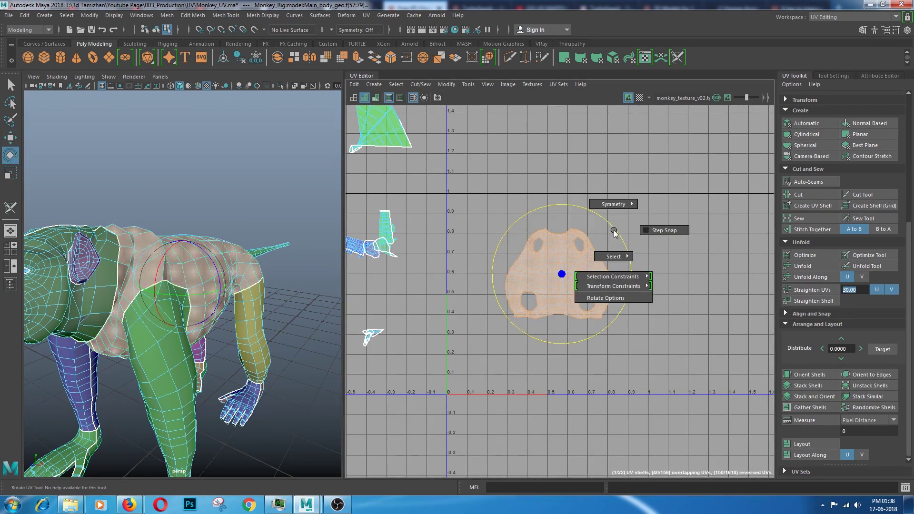
left_click(612, 253)
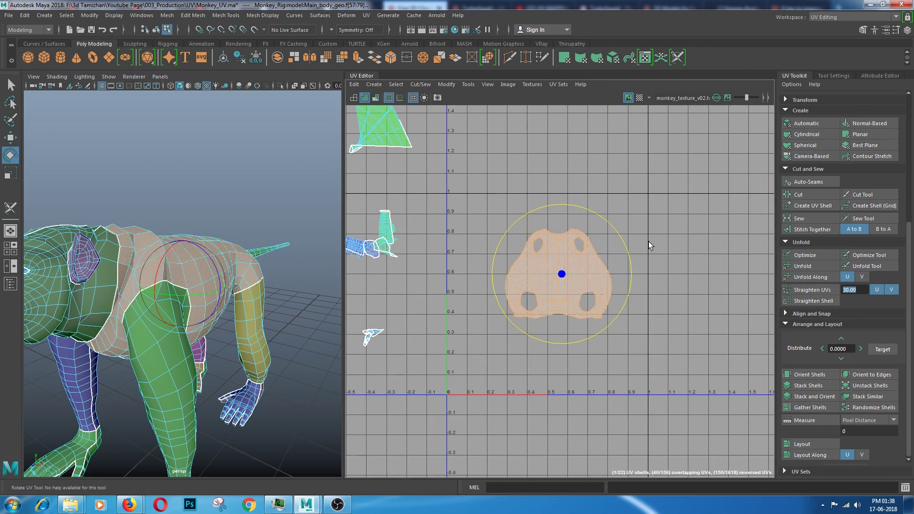
scroll(645, 250, "down", 1)
scroll(645, 250, "down", 1)
key("w")
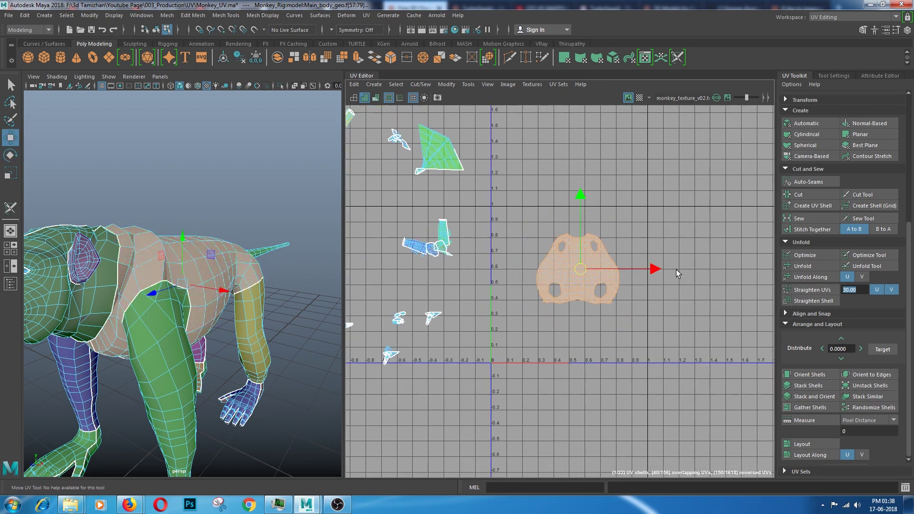
Clear the selection and select the leg's UV shell.
scroll(588, 261, "down", 2)
scroll(588, 260, "down", 1)
left_click(332, 251)
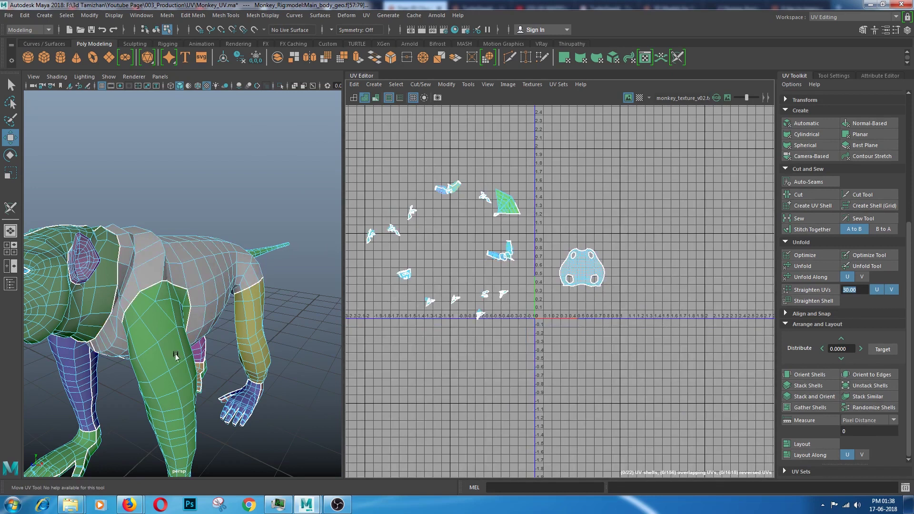
left_click(165, 360)
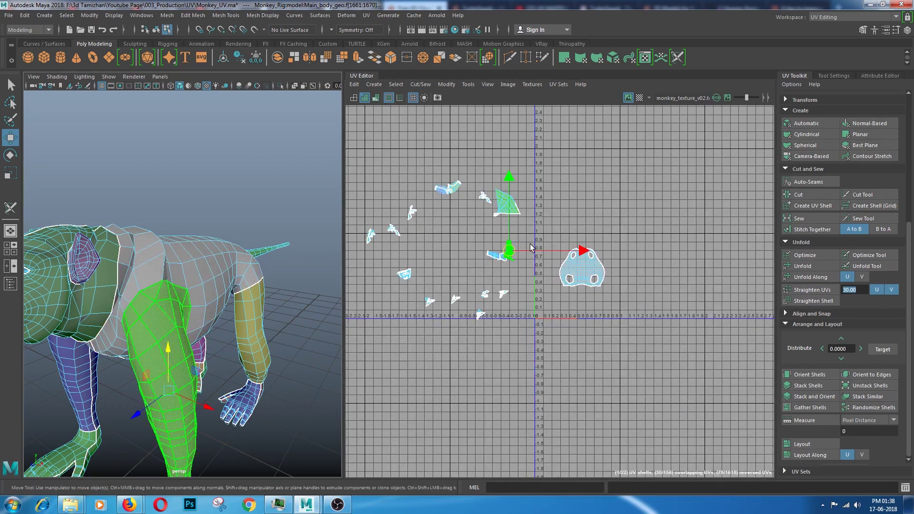
scroll(497, 256, "up", 2)
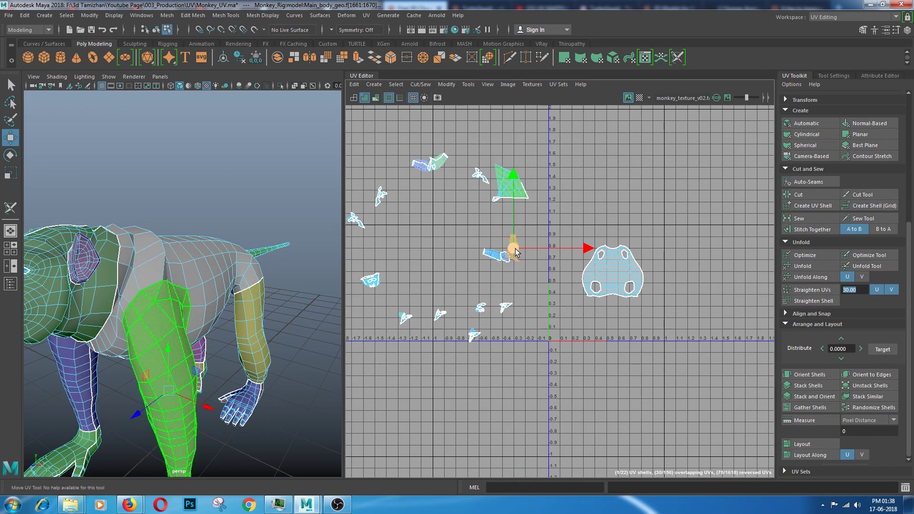
Move the first small leg shell up beside the torso shell.
left_click_drag(516, 252, 583, 233)
left_click(705, 214)
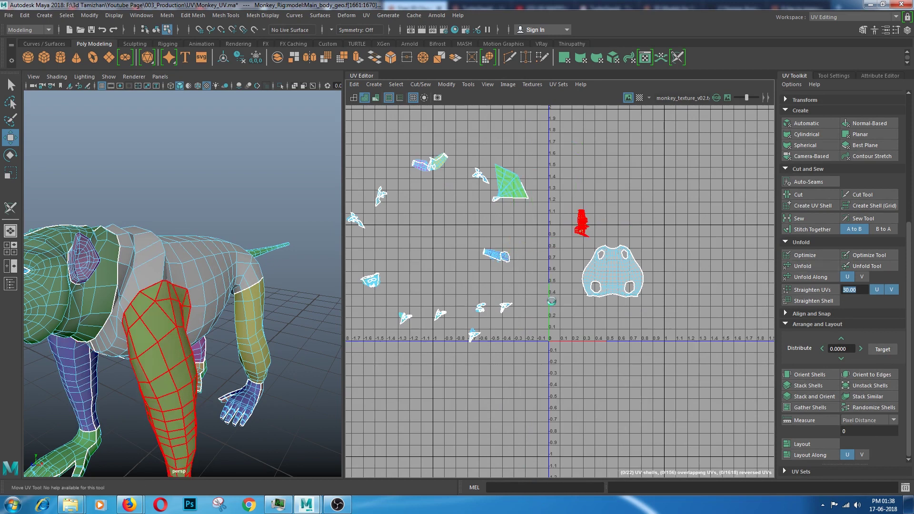
left_click(587, 226)
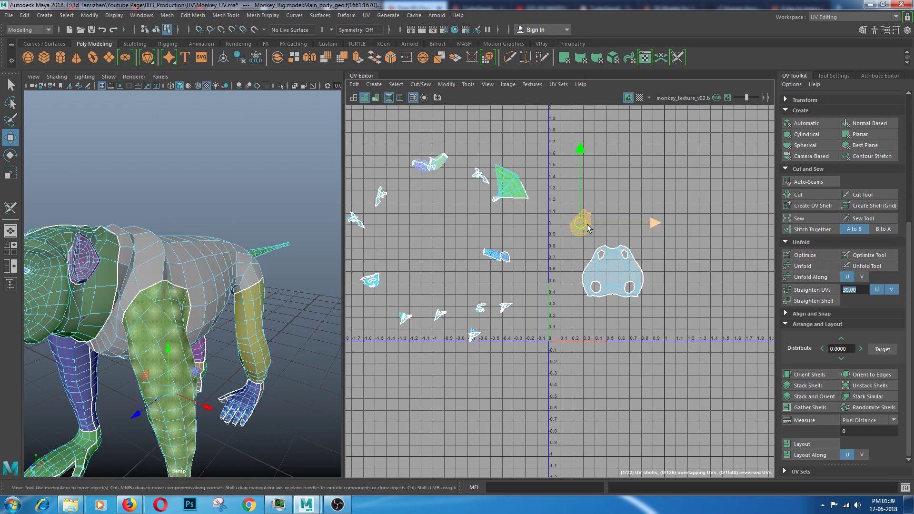
key("e")
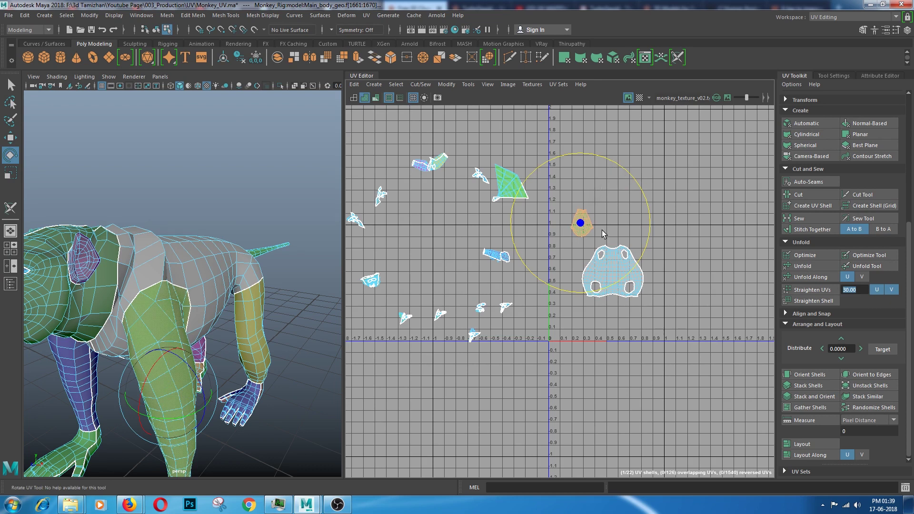
key("w")
left_click_drag(582, 226, 666, 265)
Move the second leg shell toward the torso, then box-select the scattered shells.
left_click(497, 256)
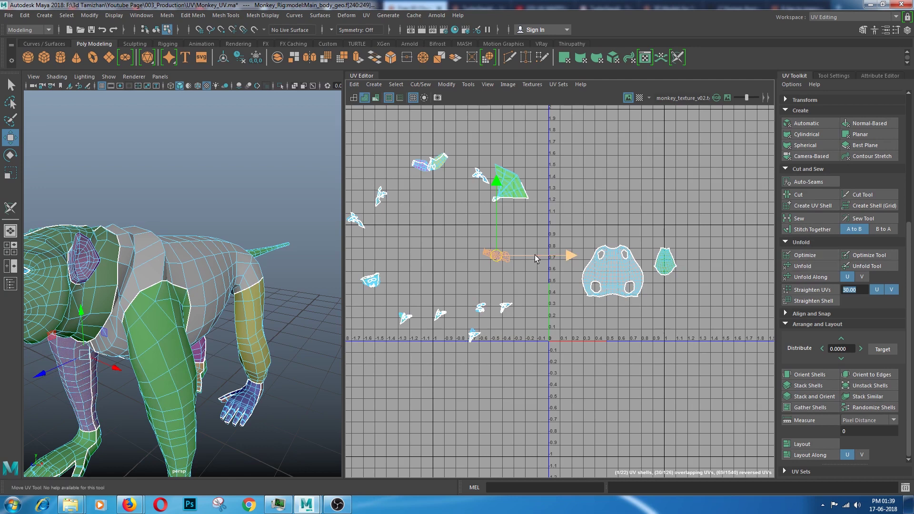
left_click_drag(521, 255, 652, 233)
scroll(501, 237, "down", 1)
scroll(502, 237, "down", 1)
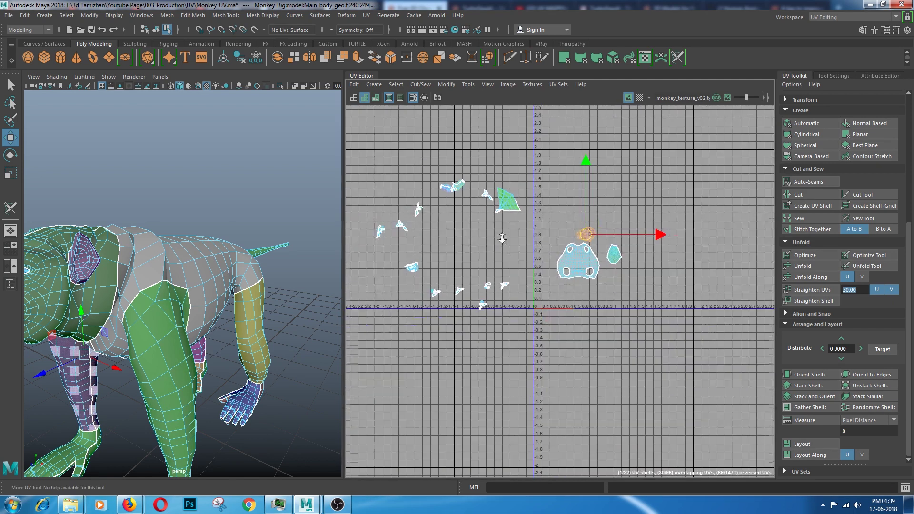
scroll(439, 216, "down", 1)
mouse_move(447, 249)
left_mouse_down()
mouse_move(530, 324)
mouse_move(517, 333)
left_mouse_up()
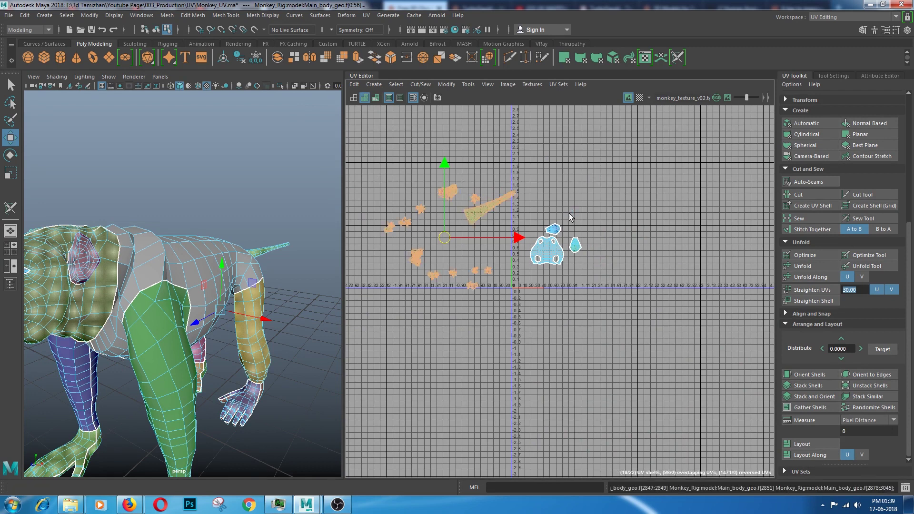
Box-select all the UV shells, convert to whole shells, and frame them.
left_click(564, 213)
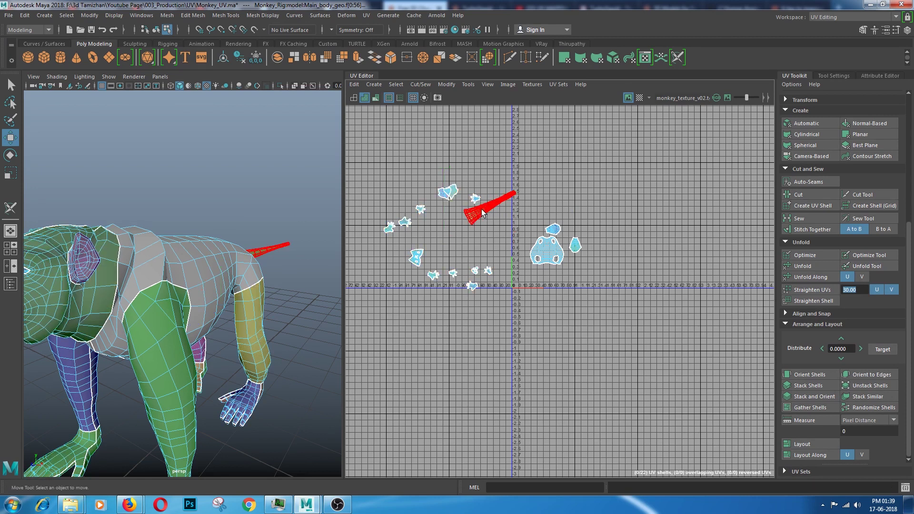
left_click(483, 213)
scroll(482, 216, "up", 2)
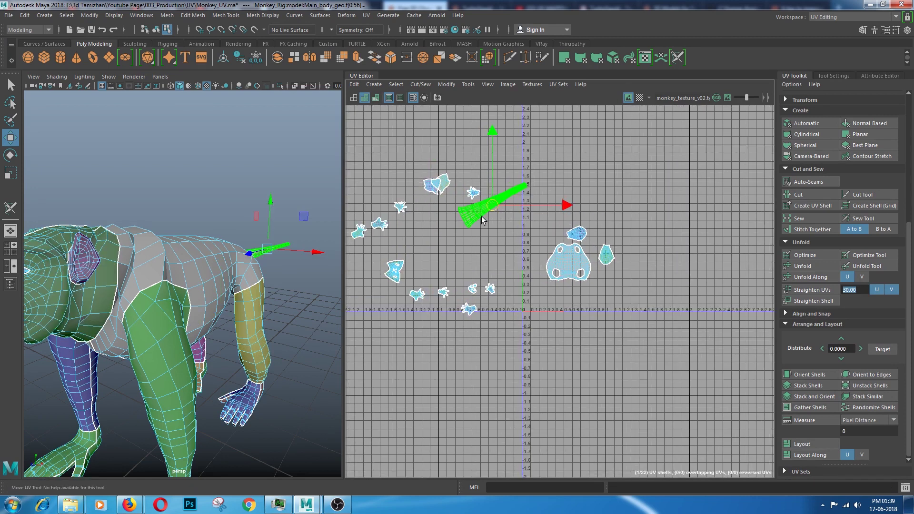
scroll(481, 219, "up", 1)
scroll(481, 219, "up", 1)
scroll(482, 218, "down", 2)
scroll(481, 217, "down", 1)
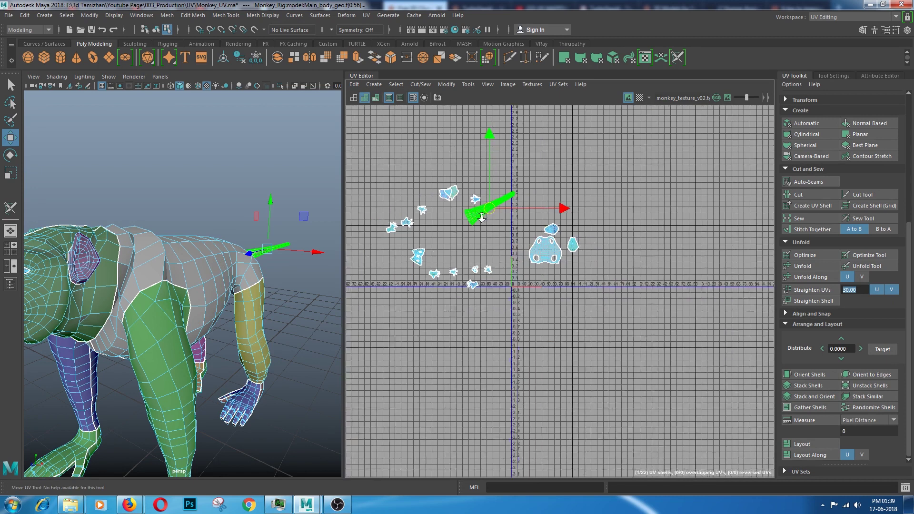
scroll(481, 217, "down", 2)
left_click_drag(629, 347, 380, 143)
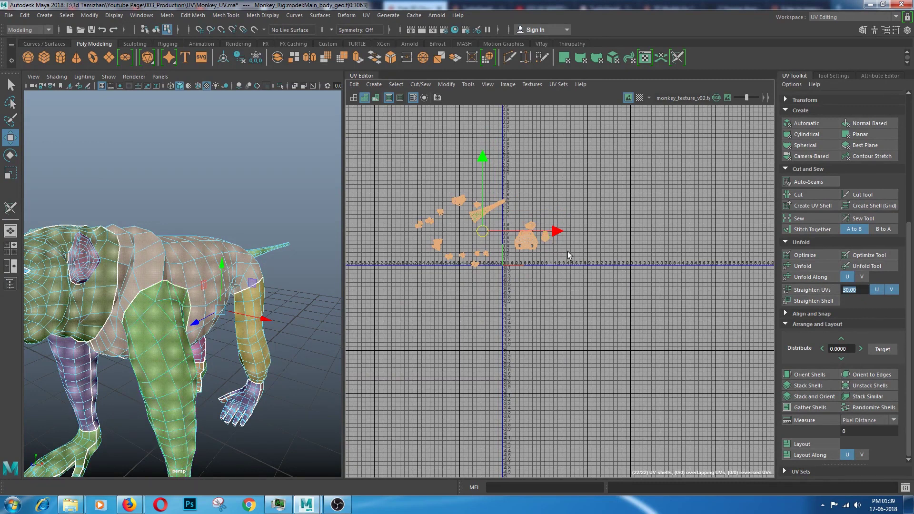
right_click_drag(490, 222, 526, 218)
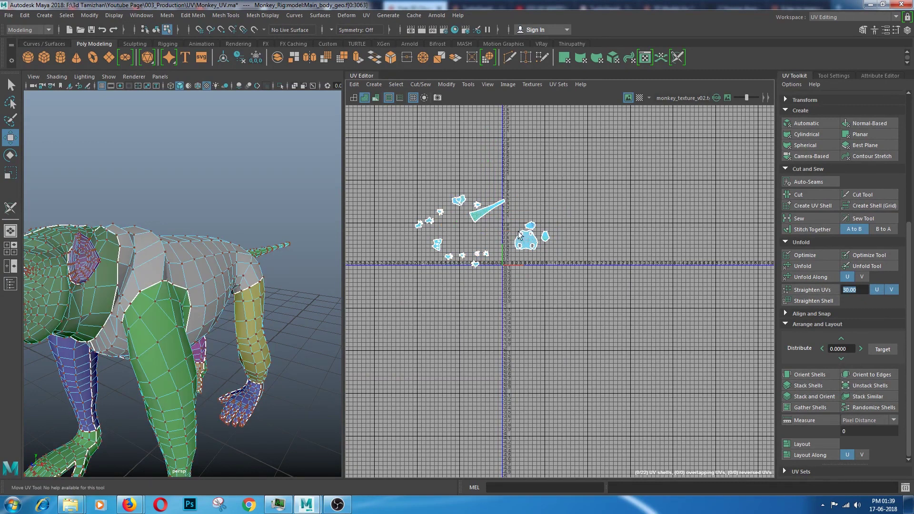
key("f")
In UV Shell mode, nudge the large four-hole shell slightly down-left.
mouse_move(533, 259)
right_mouse_down()
mouse_move(523, 223)
mouse_move(532, 252)
right_mouse_up()
left_click(536, 266)
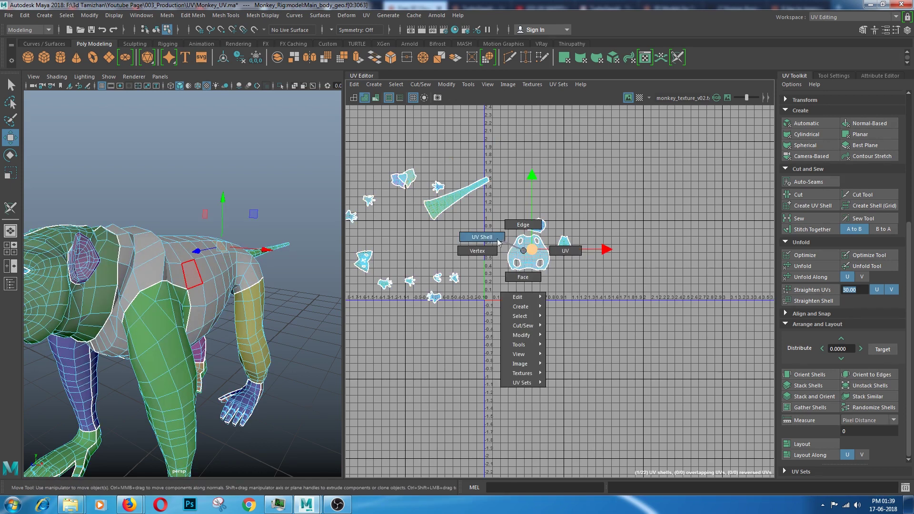
key("f")
left_click(530, 249)
left_click_drag(522, 252, 513, 261)
Rotate the small leg shell upright, trying Layout and undoing it.
left_click(540, 210)
key("e")
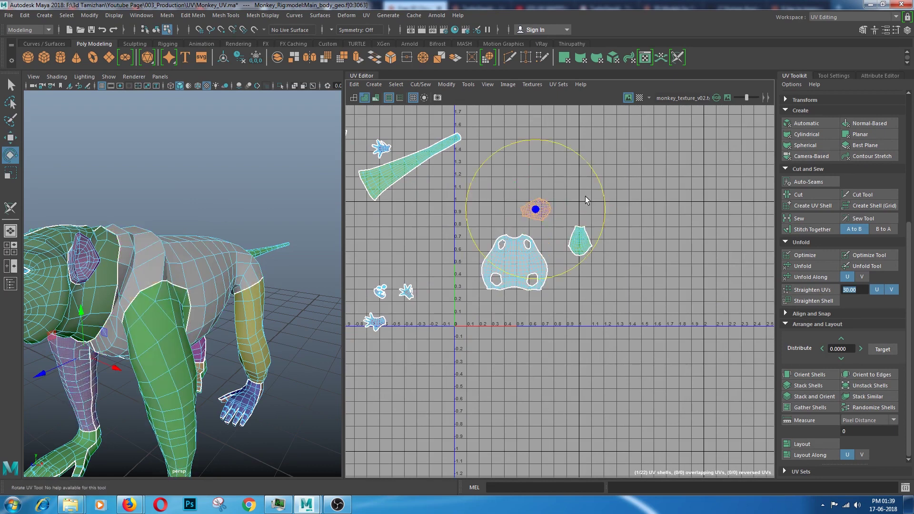
left_click_drag(592, 170, 598, 232)
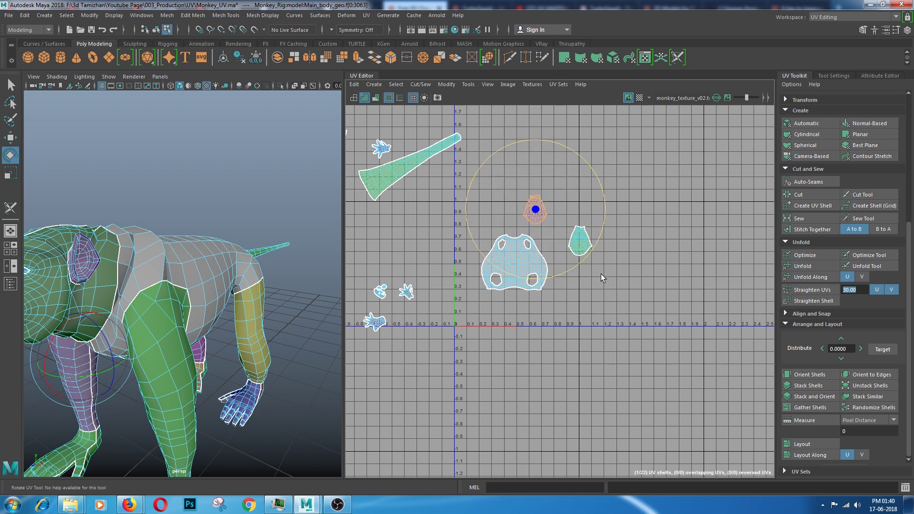
left_click(828, 253)
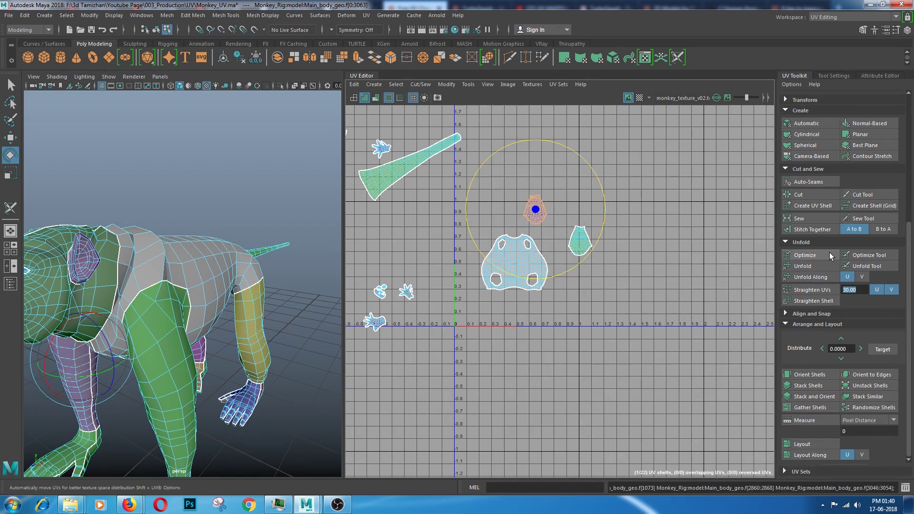
left_click(524, 233)
key("ctrl+z")
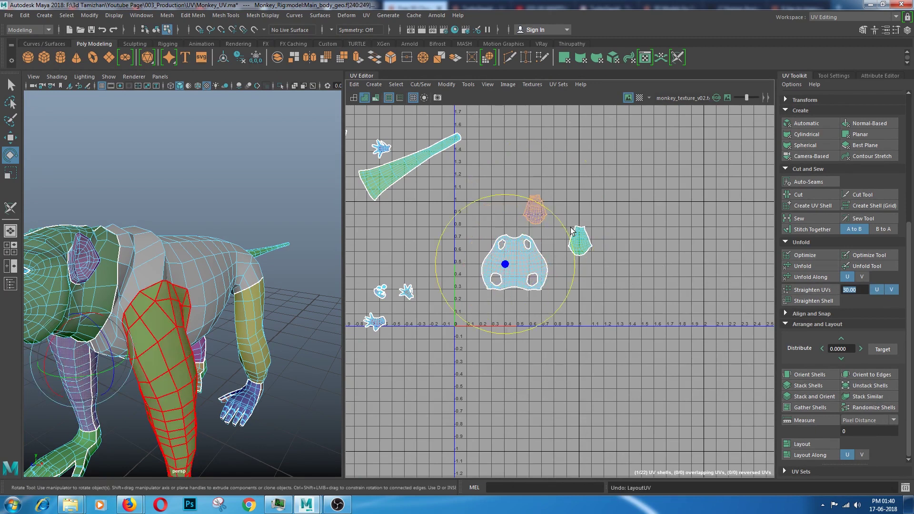
key("w")
scroll(524, 220, "up", 2)
scroll(538, 264, "up", 3)
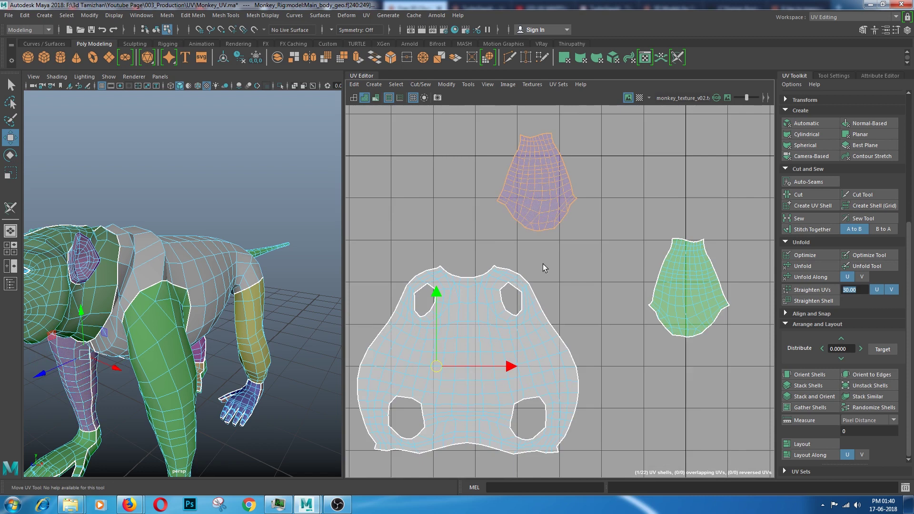
middle_click_drag(542, 267, 492, 266)
scroll(521, 262, "down", 1)
left_click(637, 299)
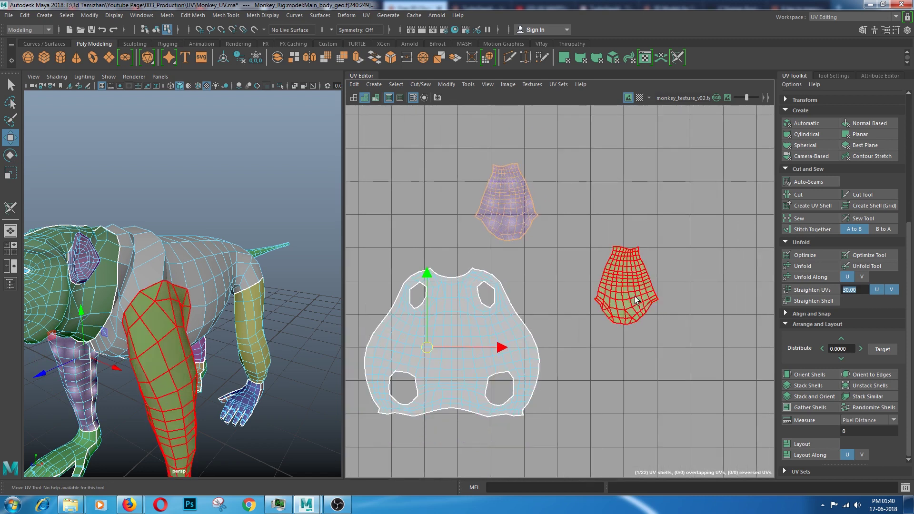
mouse_move(629, 288)
left_mouse_down()
mouse_move(535, 211)
mouse_move(563, 216)
mouse_move(512, 203)
left_mouse_up()
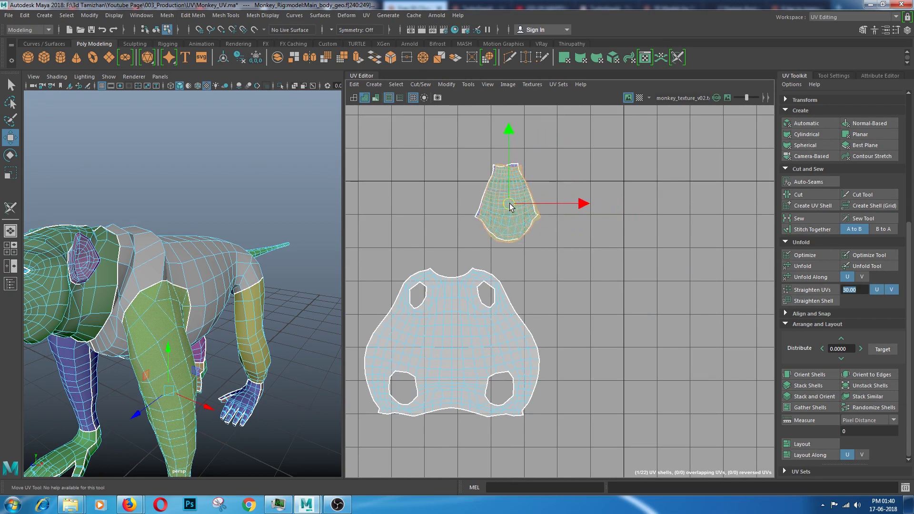
left_click_drag(509, 204, 576, 200)
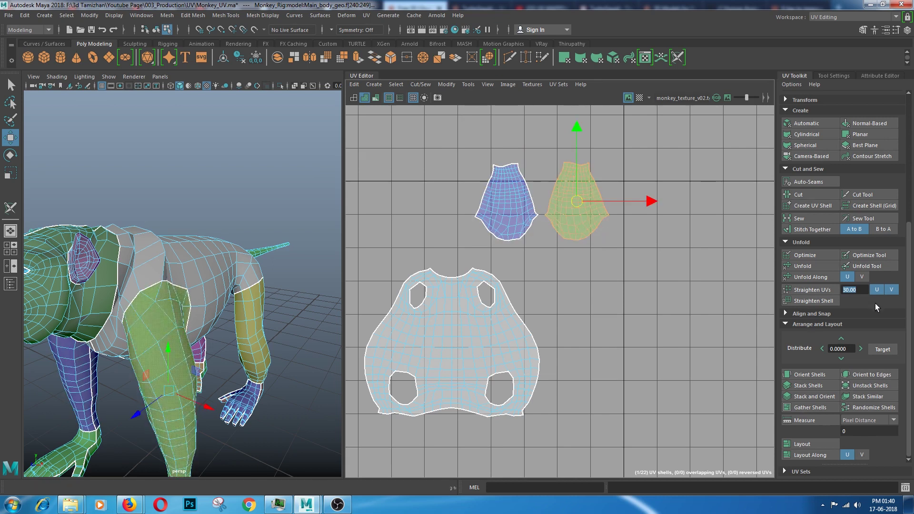
scroll(875, 304, "up", 5)
left_click(824, 194)
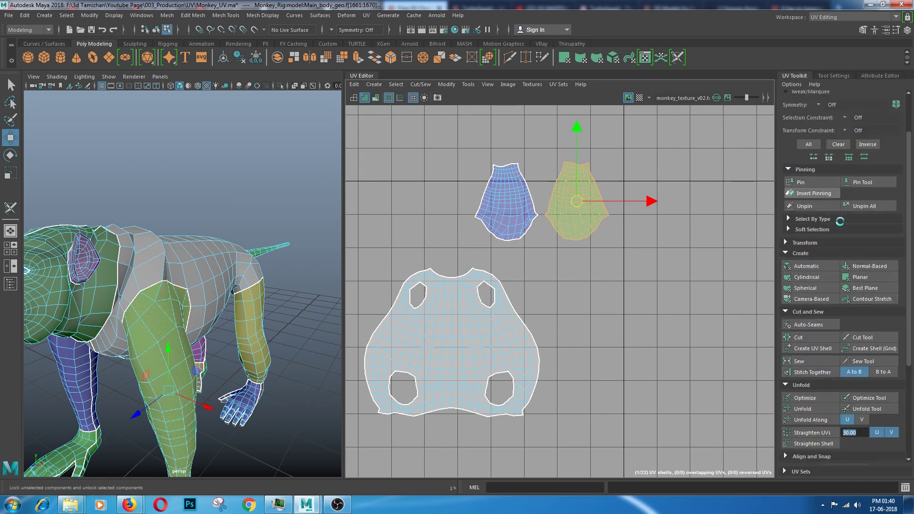
left_click(824, 243)
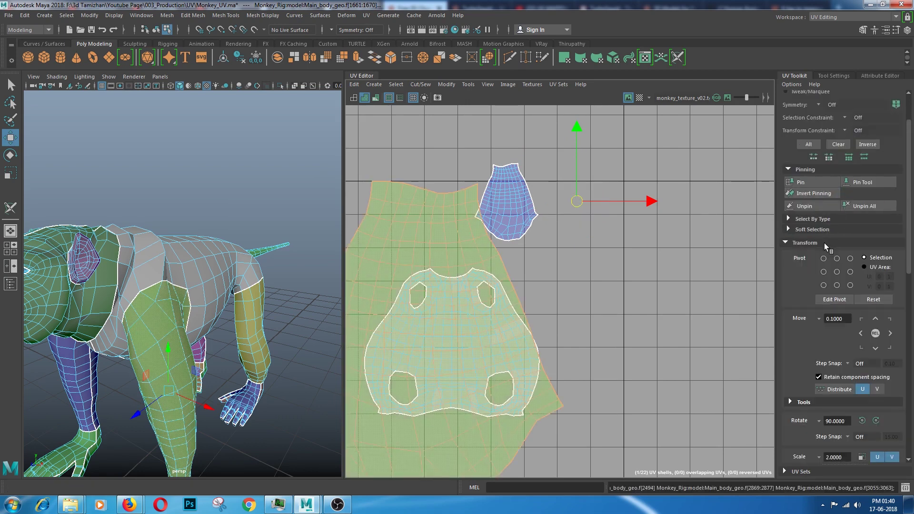
left_click(824, 242)
scroll(824, 243, "down", 3)
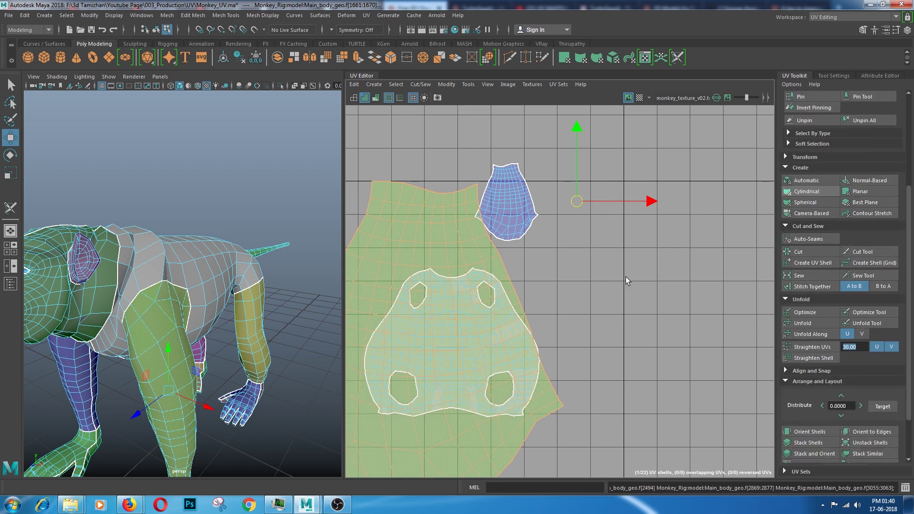
scroll(587, 238, "down", 2)
key("ctrl+z")
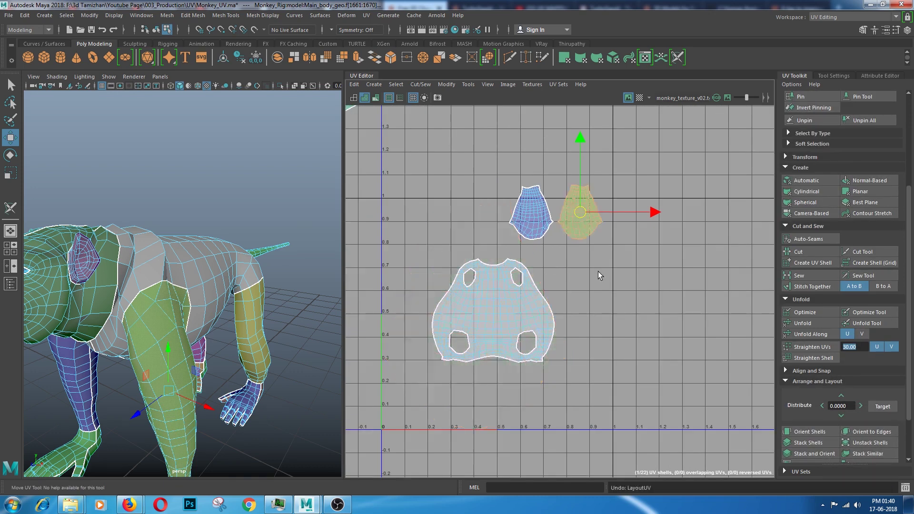
left_click(541, 211, "shift")
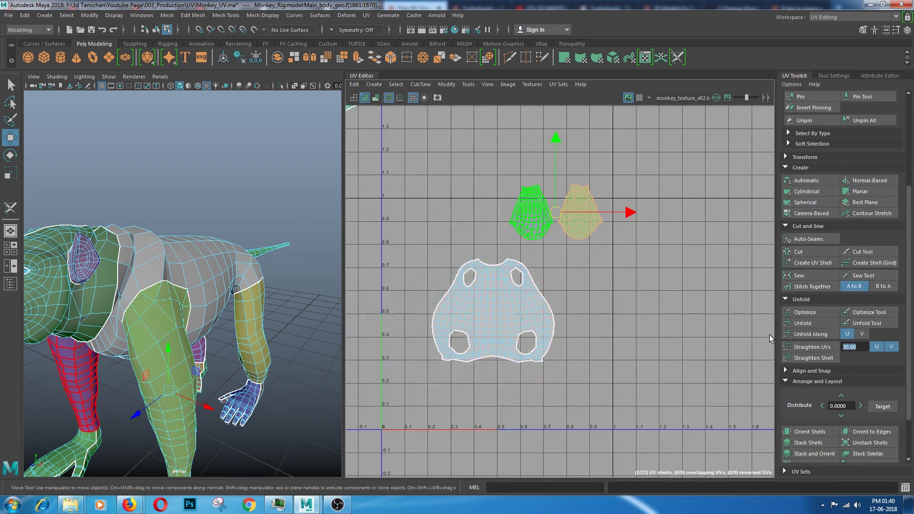
left_click(813, 445)
left_click(626, 264)
scroll(553, 236, "up", 2)
left_click(553, 212)
left_click_drag(556, 198, 653, 203)
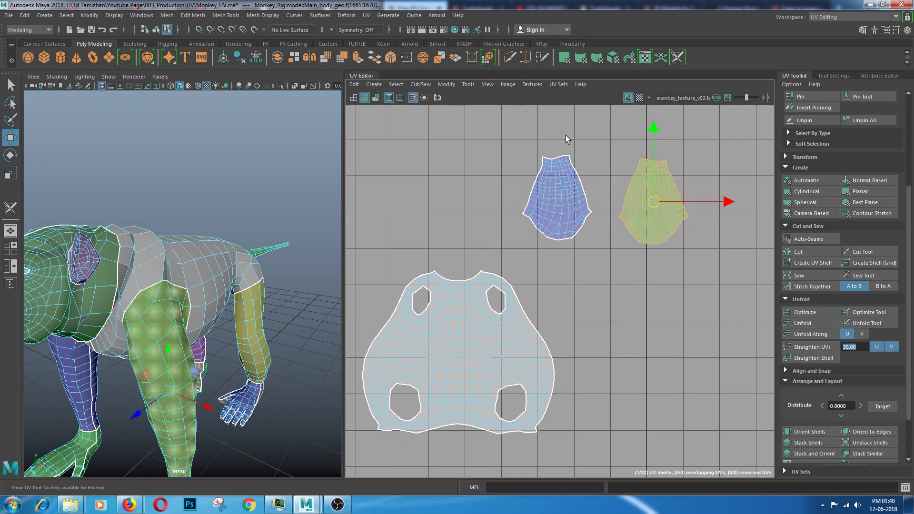
Try moving the right leg shell onto the blue shell, then undo the move.
left_click(466, 88)
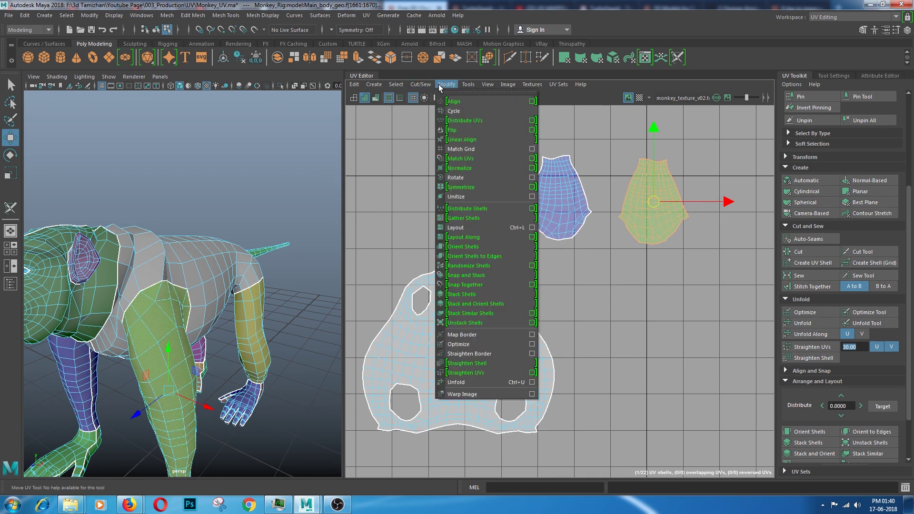
left_click(469, 132)
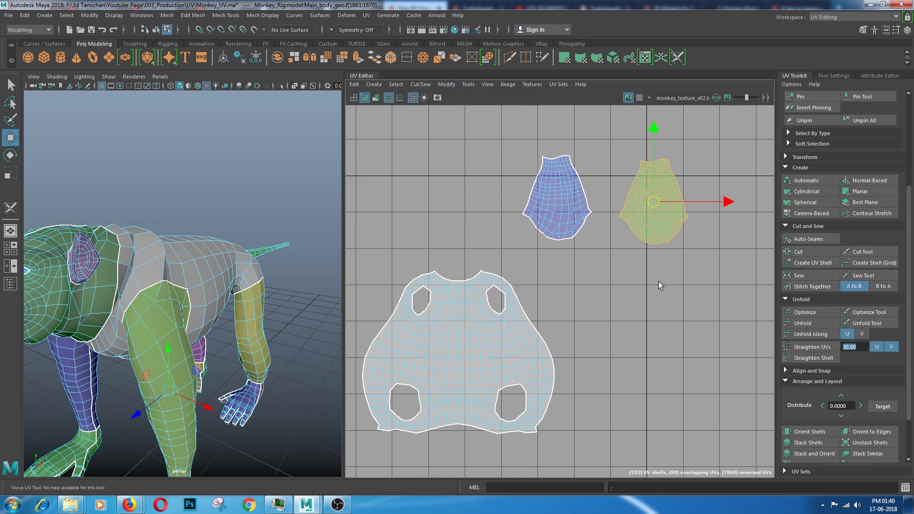
left_click(662, 228)
left_click_drag(654, 201, 556, 202)
key("ctrl+z")
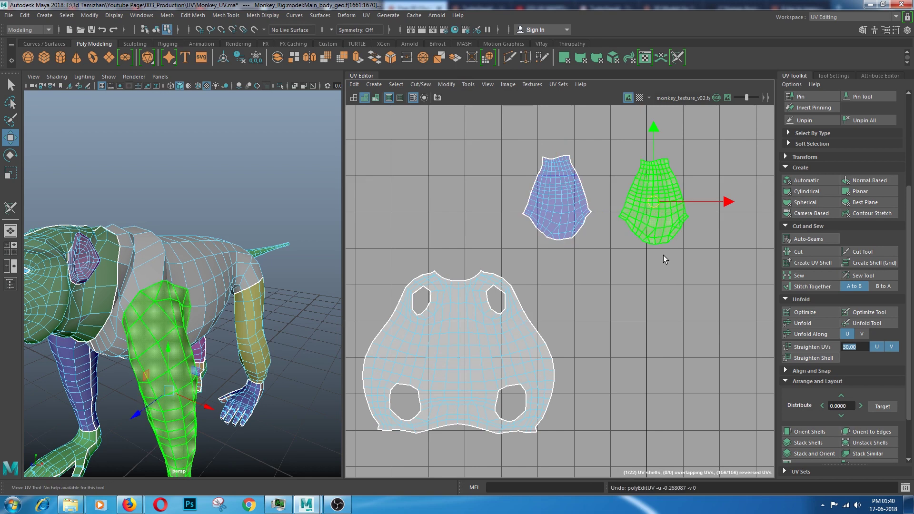
Select both leg shells and stack them with Stack Shells.
left_click(663, 255)
left_click(577, 198)
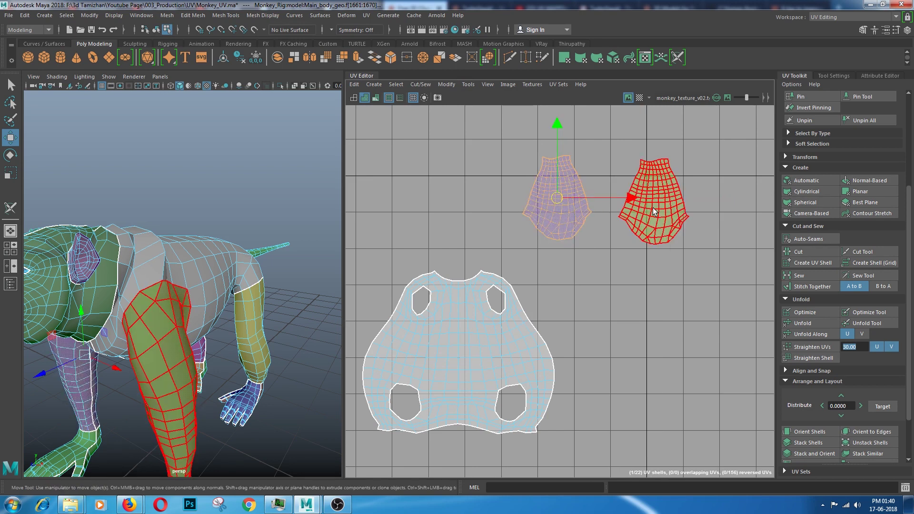
left_click(652, 207, "shift")
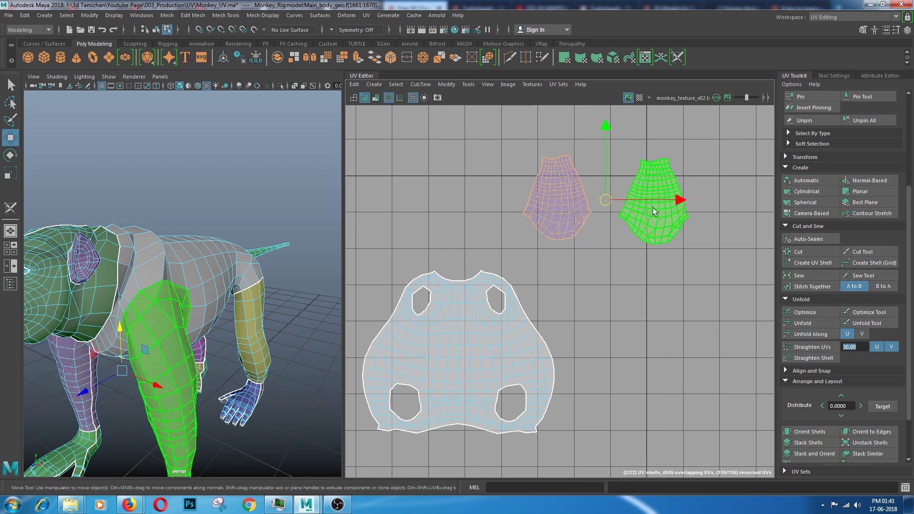
left_click(804, 441)
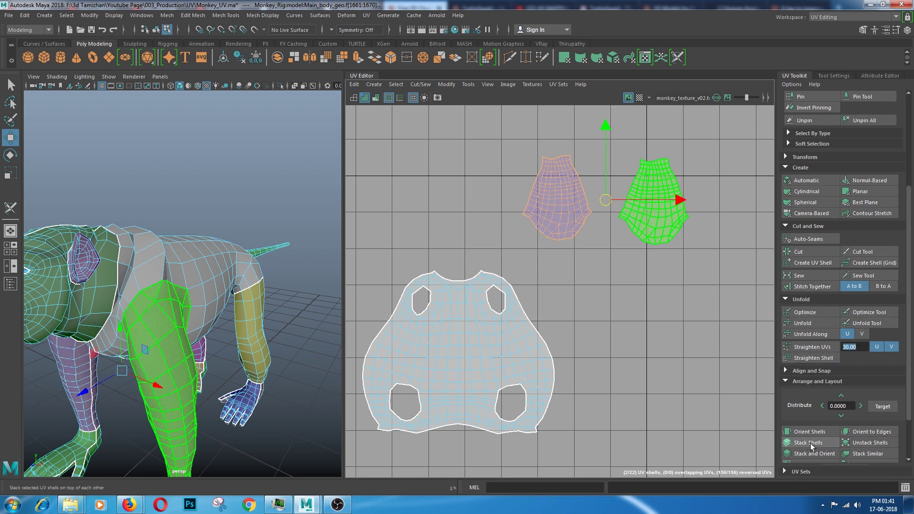
Rotate the top leg shell slightly so it matches the shell beneath it.
scroll(612, 193, "up", 2)
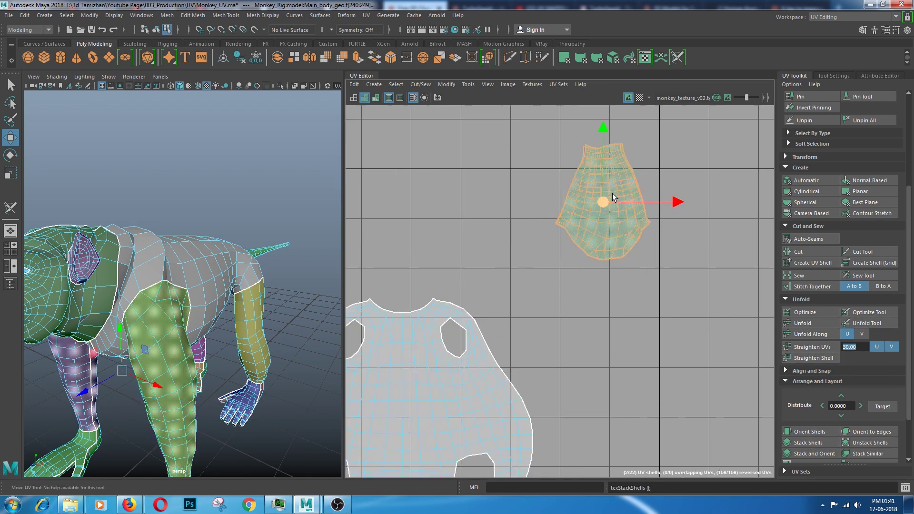
scroll(612, 194, "up", 4)
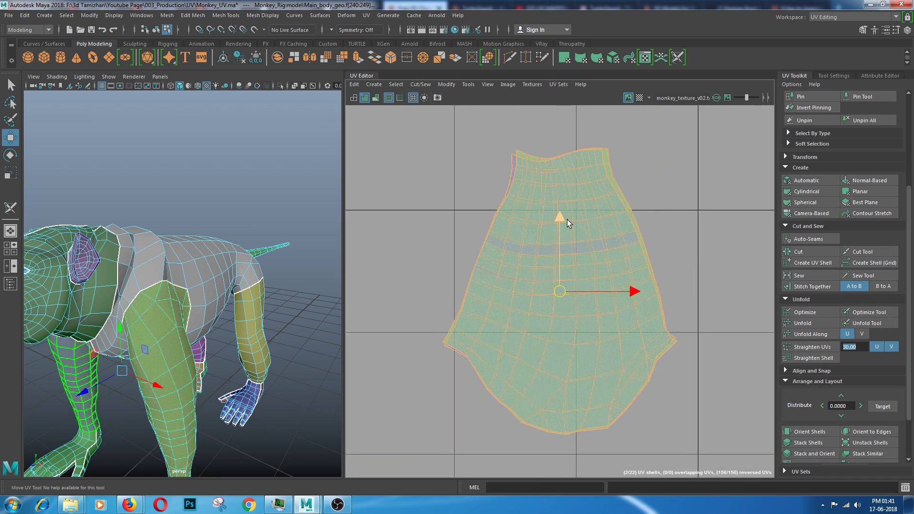
left_click(570, 219)
left_click(671, 210)
left_click(595, 223)
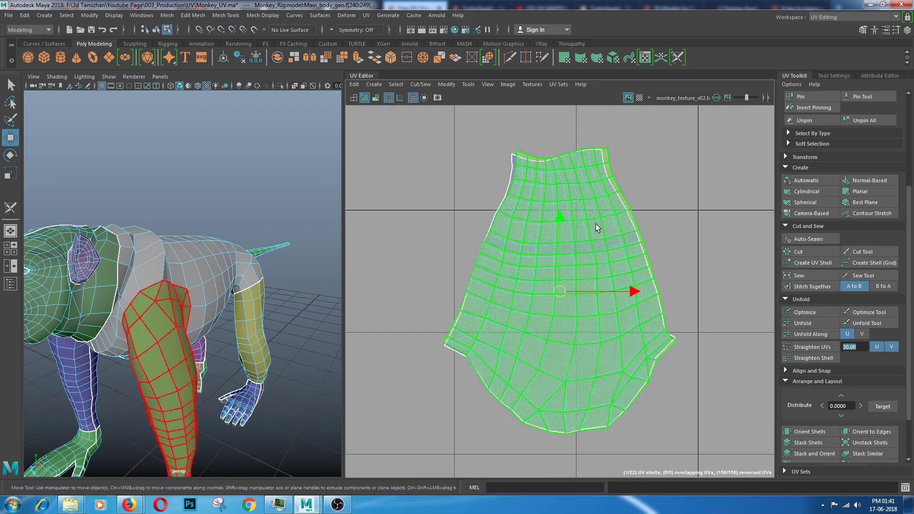
key("e")
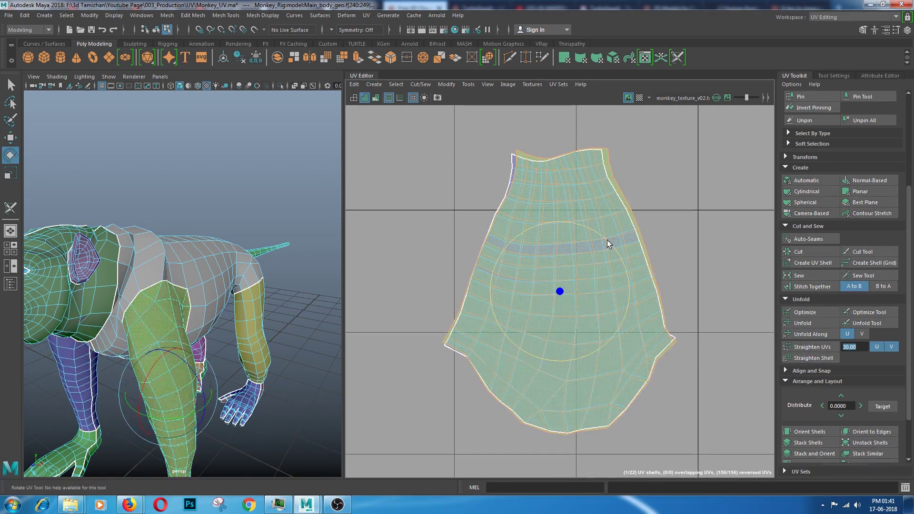
left_click_drag(601, 239, 598, 238)
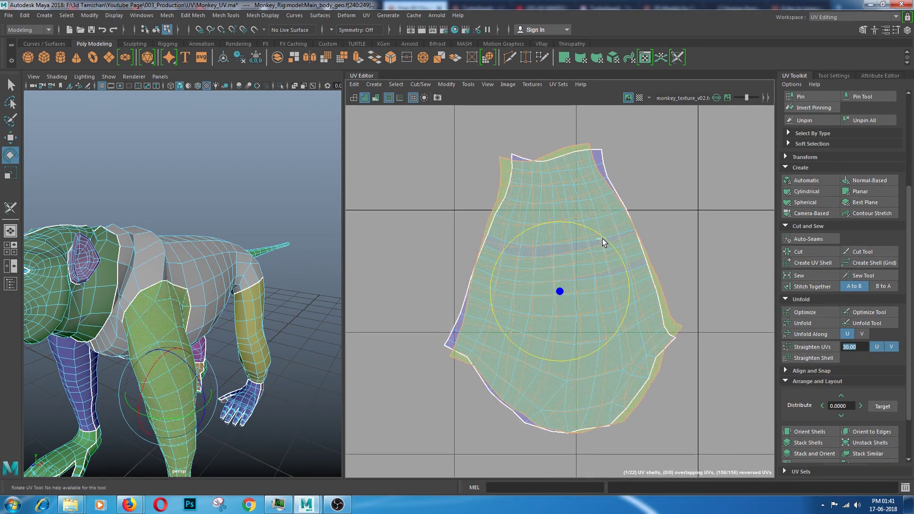
left_click_drag(595, 239, 613, 245)
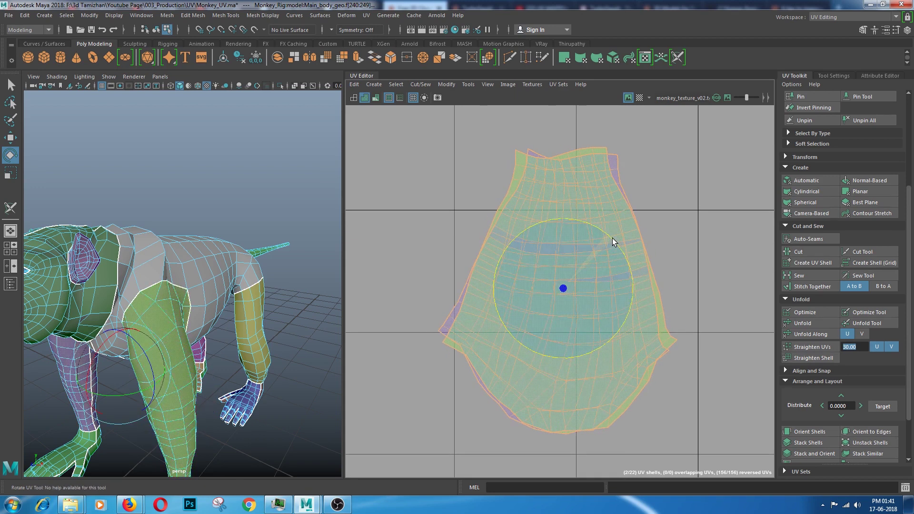
left_click(600, 238)
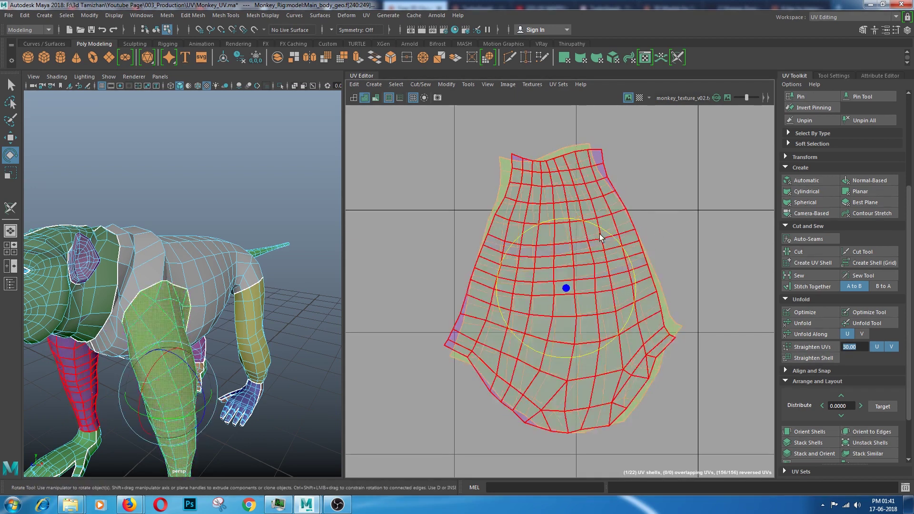
left_click_drag(606, 234, 604, 233)
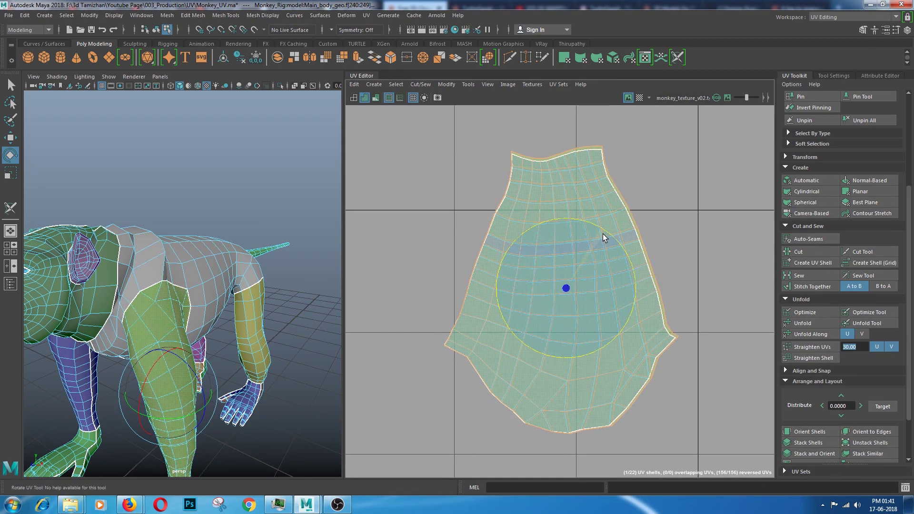
key("w")
Select both overlapping leg shells and apply Stack and Orient.
left_click_drag(606, 209, 438, 123)
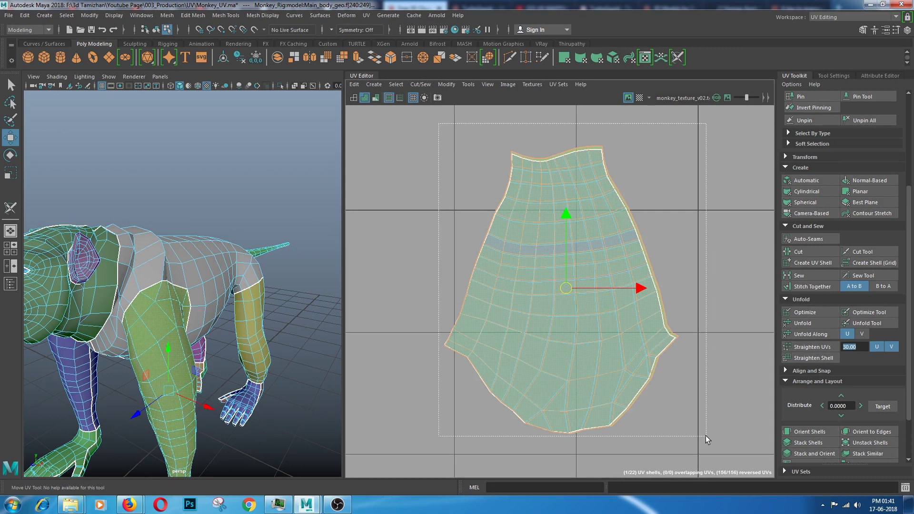
left_click(825, 452)
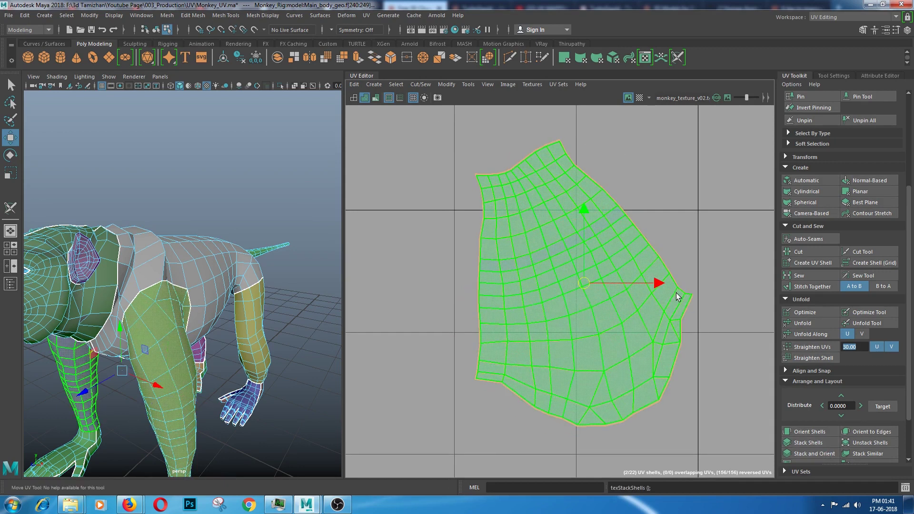
scroll(656, 286, "down", 2)
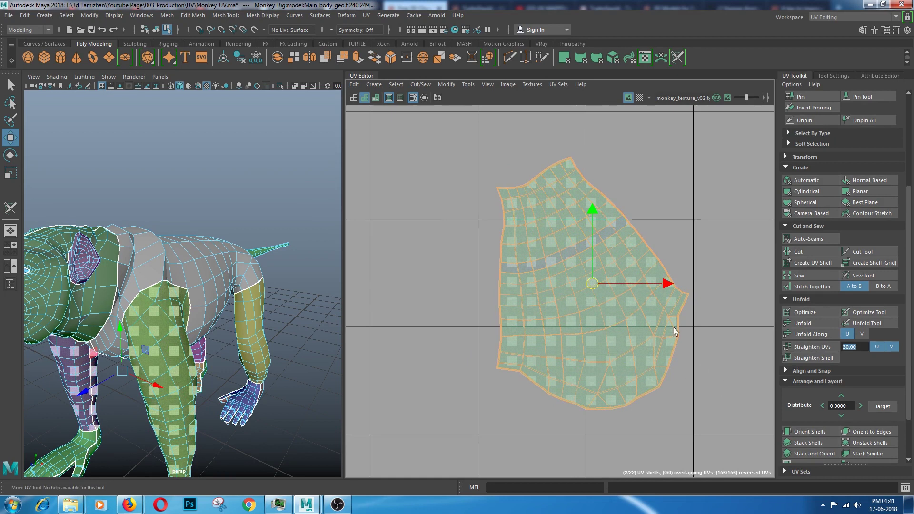
scroll(677, 375, "down", 1)
scroll(677, 375, "down", 1)
Rotate the stacked leg shell pair upright, then deselect it.
left_click_drag(706, 426, 512, 207)
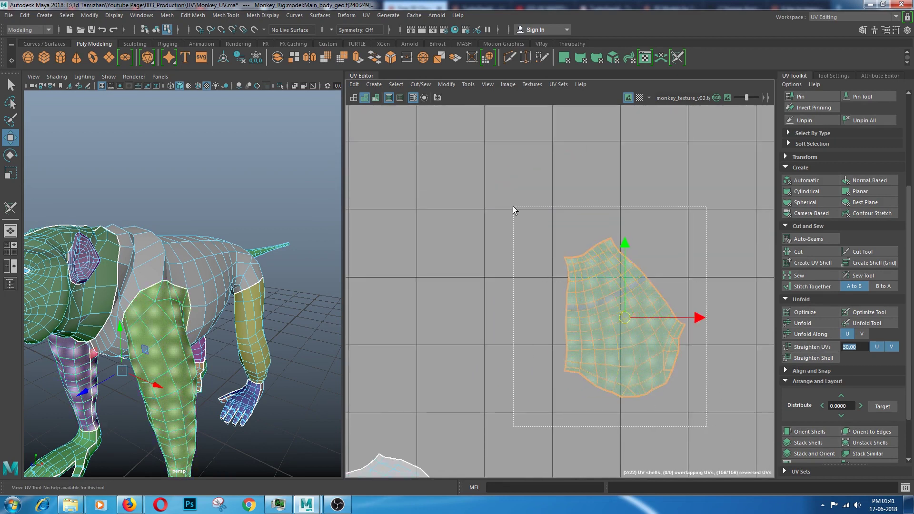
key("e")
left_click_drag(641, 250, 655, 266)
left_click(716, 273)
scroll(640, 310, "down", 2)
Move the top leg shell upward off the shell beneath it.
scroll(641, 310, "down", 1)
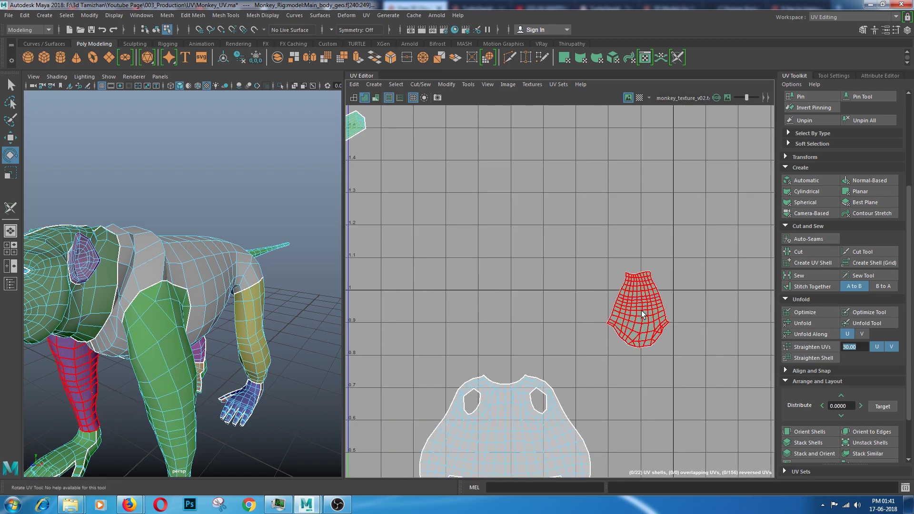
left_click(641, 311)
scroll(641, 310, "down", 2)
scroll(641, 310, "down", 2)
key("w")
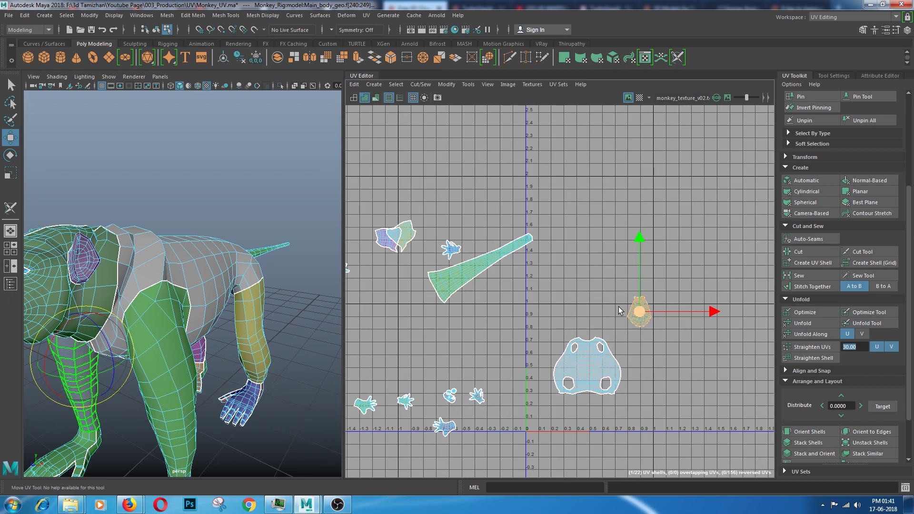
mouse_move(639, 312)
left_mouse_down()
mouse_move(590, 291)
mouse_move(633, 270)
left_mouse_up()
left_click(543, 295)
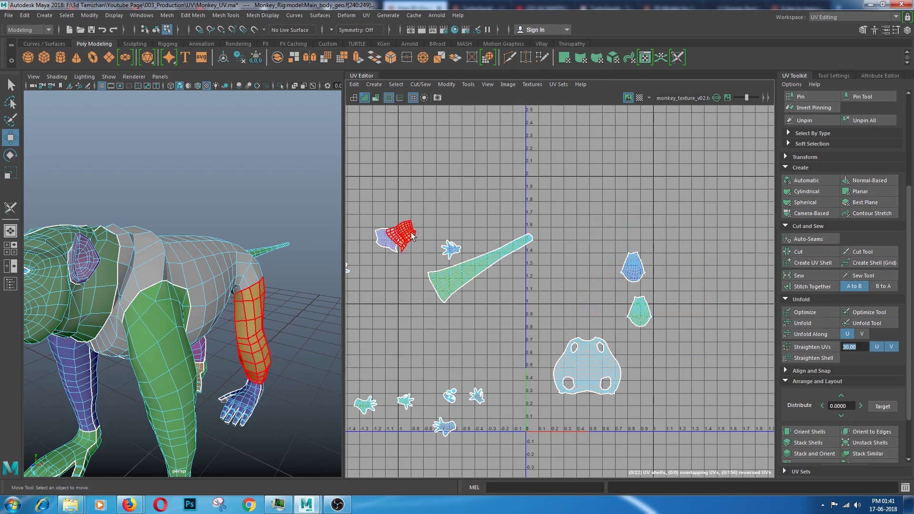
Drag the two arm shells from the far left over beside the leg shells.
left_click(412, 235)
left_click_drag(412, 235, 590, 232)
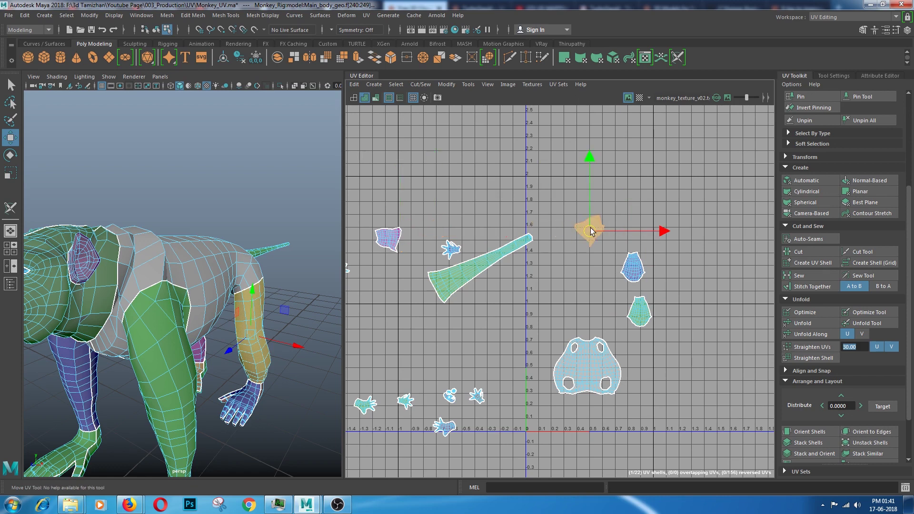
left_click(388, 238)
left_click_drag(456, 238, 579, 261)
scroll(561, 292, "down", 2)
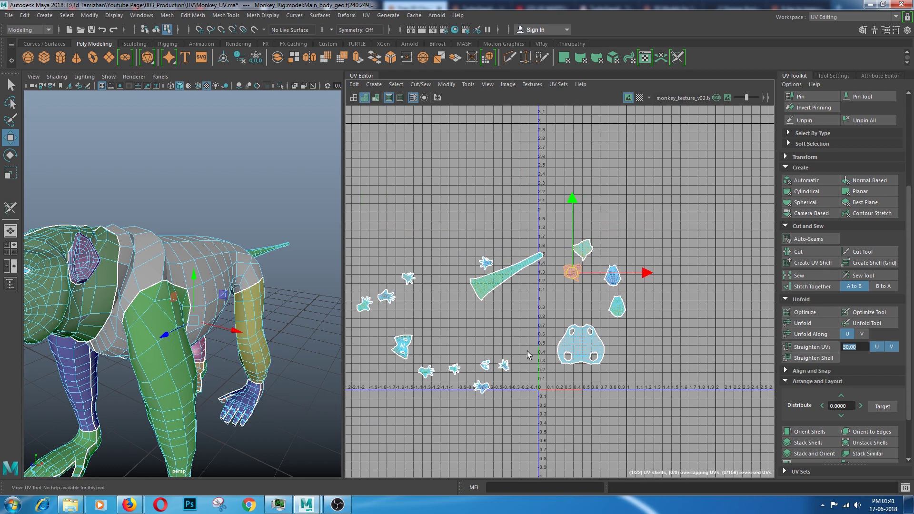
middle_click_drag(511, 377, 500, 322, "alt")
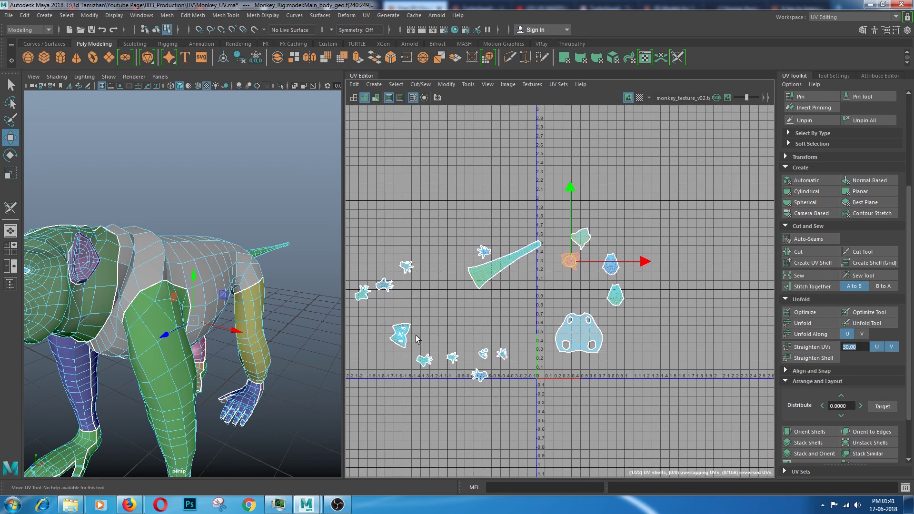
scroll(417, 339, "up", 2)
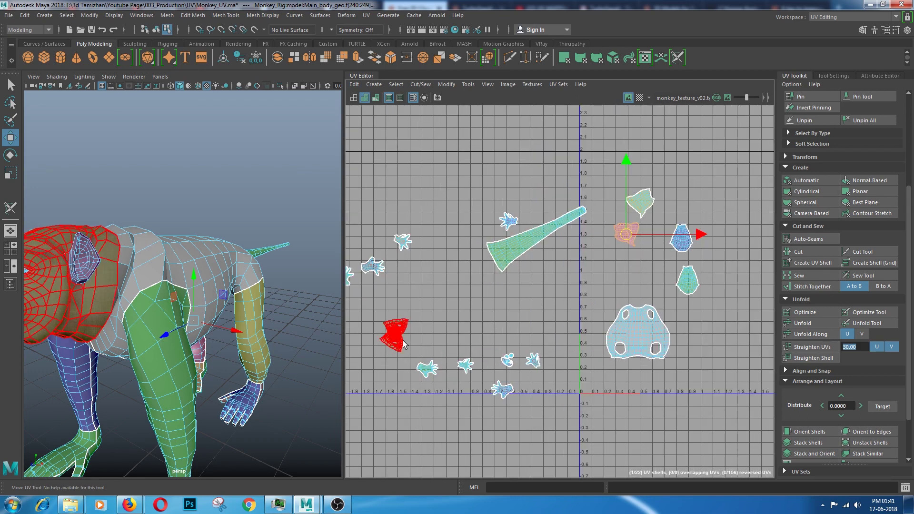
Enlarge and rotate the small face shell, then move it beside the body shell.
key("r")
left_click(405, 335)
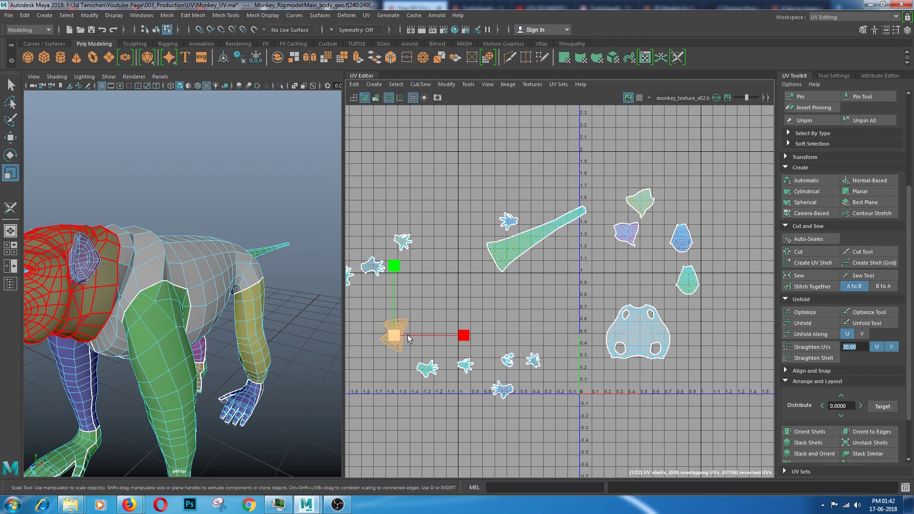
left_click_drag(395, 335, 431, 366)
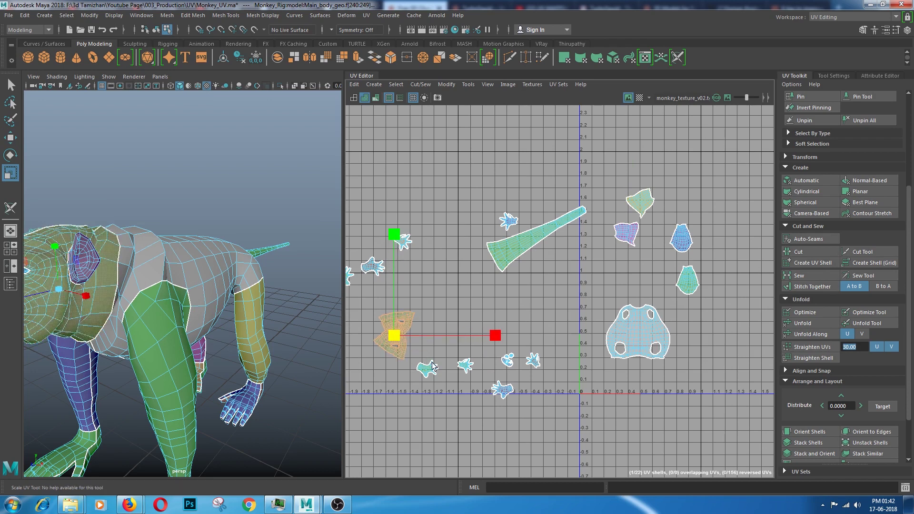
key("e")
left_click_drag(446, 290, 361, 253)
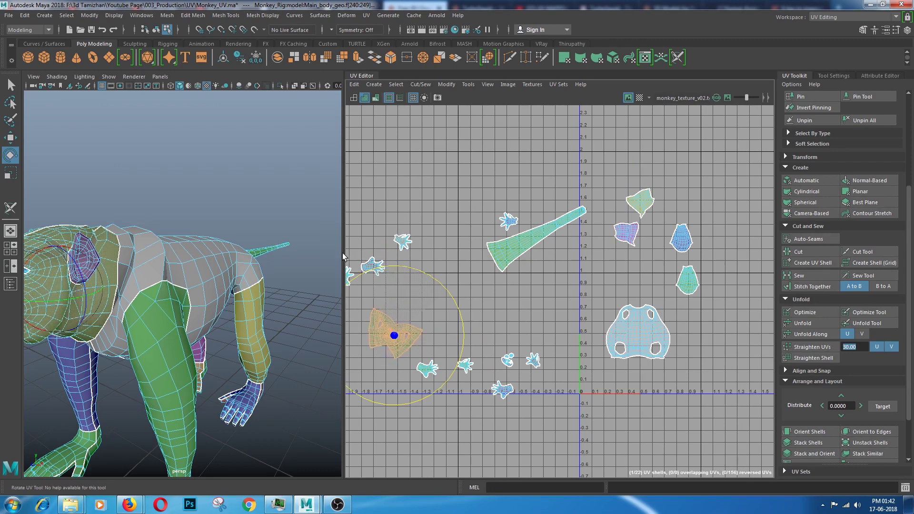
key("w")
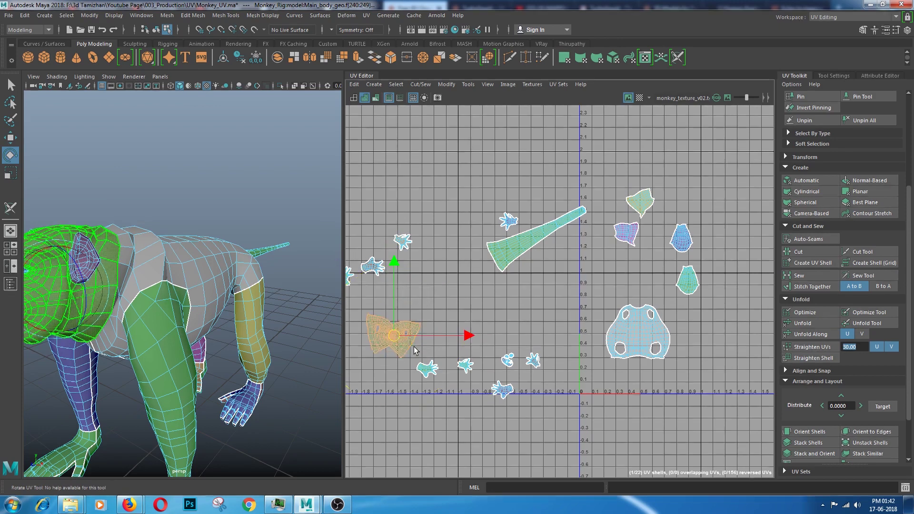
left_click_drag(393, 335, 550, 316)
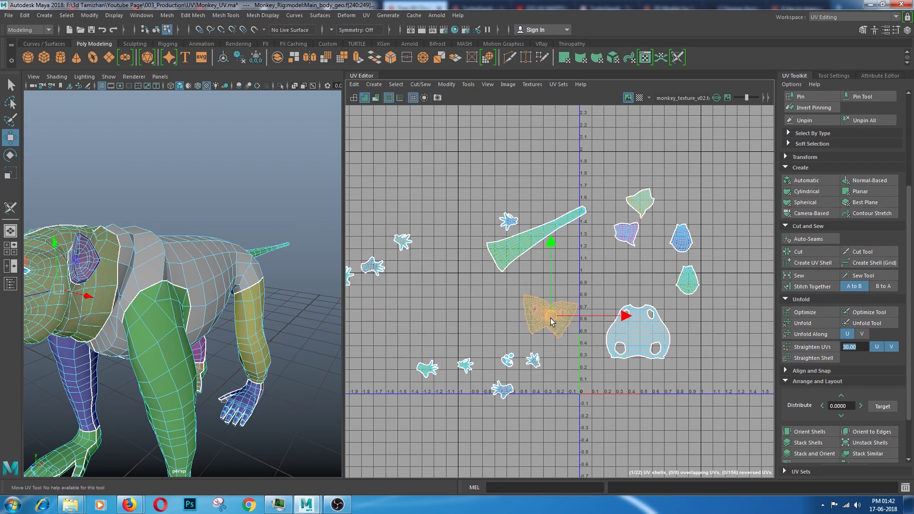
Scale the face shell up further and rotate it upright, then deselect it.
key("q")
scroll(564, 337, "up", 3)
scroll(563, 338, "up", 2)
key("w")
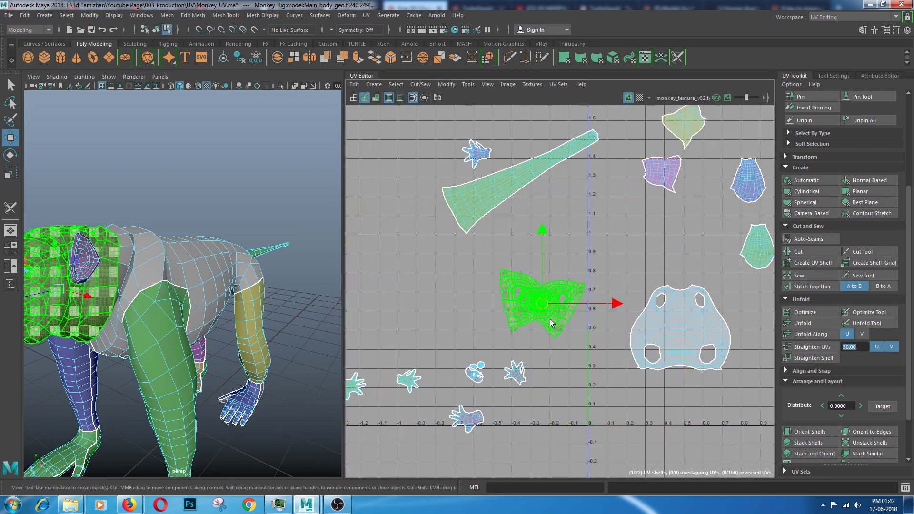
key("e")
key("r")
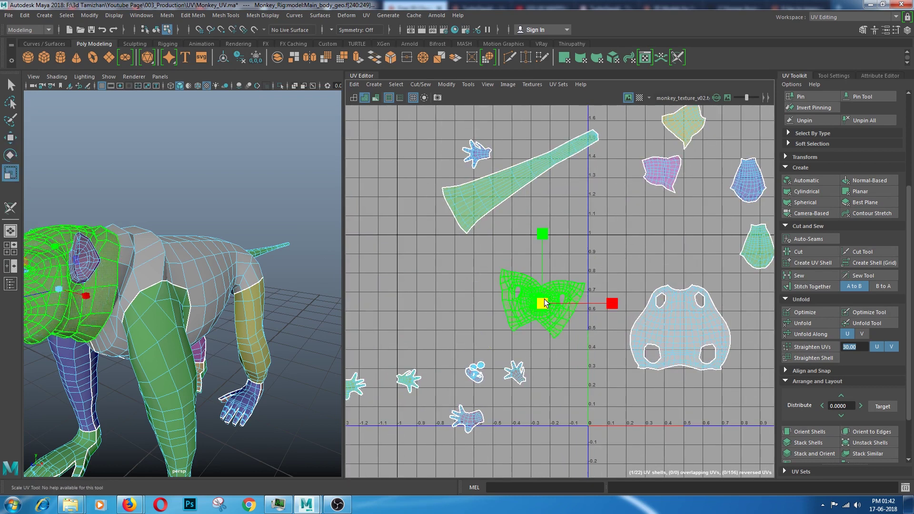
left_click_drag(540, 301, 624, 300)
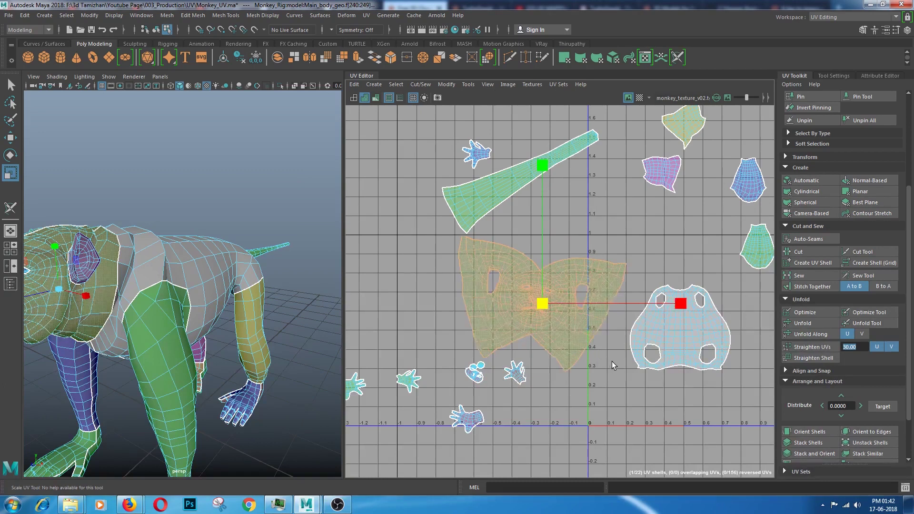
key("e")
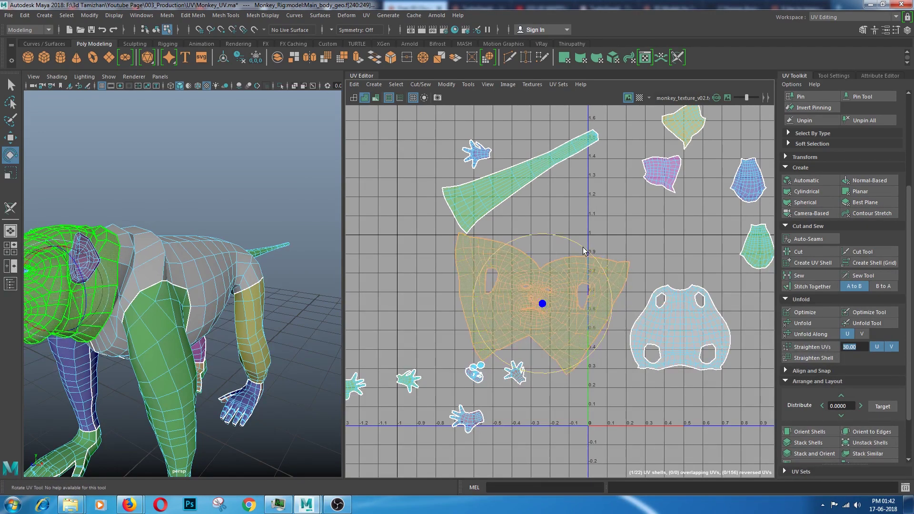
left_click_drag(578, 244, 569, 241)
left_click(589, 227)
Switch to a different component selection mode from the right-click menu.
scroll(540, 314, "up", 3)
right_click(522, 265)
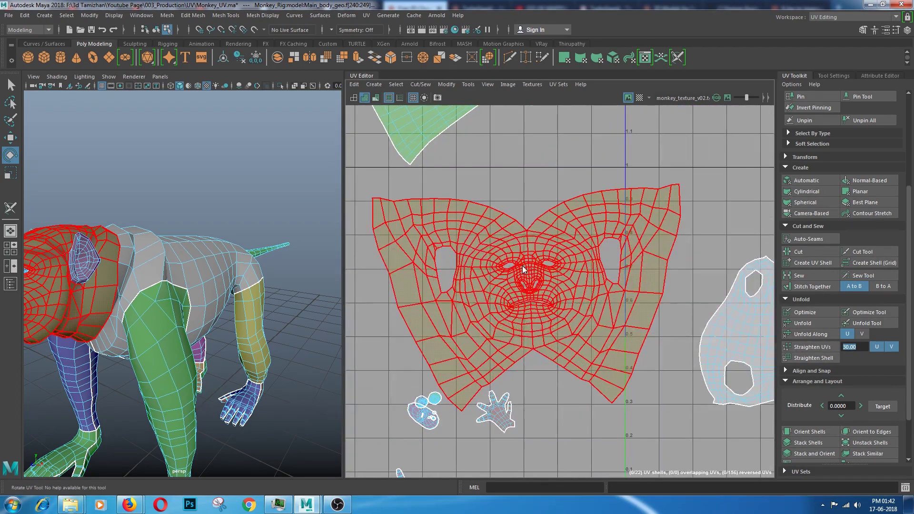
left_click(564, 265)
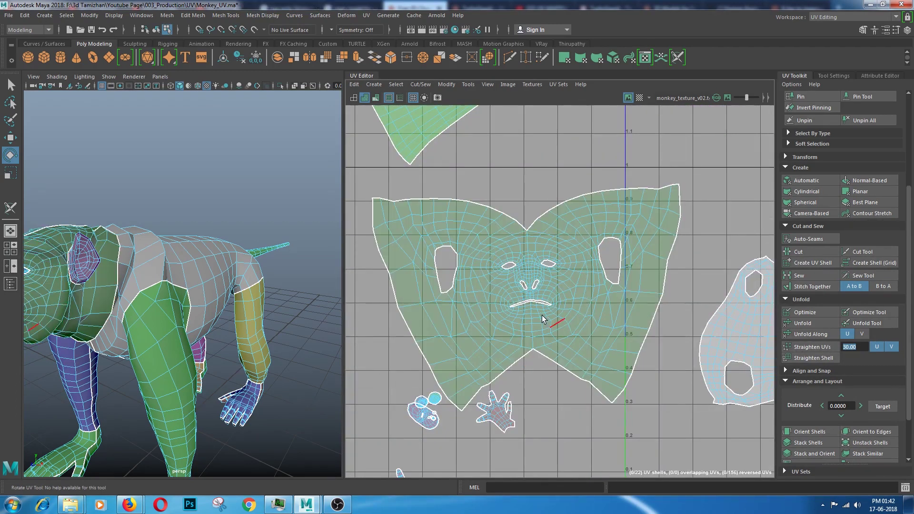
scroll(547, 321, "down", 2)
scroll(546, 320, "down", 1)
Select all 22 shells and run Modify > Layout UVs to pack them into the 0–1 tile.
scroll(544, 319, "down", 1)
scroll(542, 318, "down", 1)
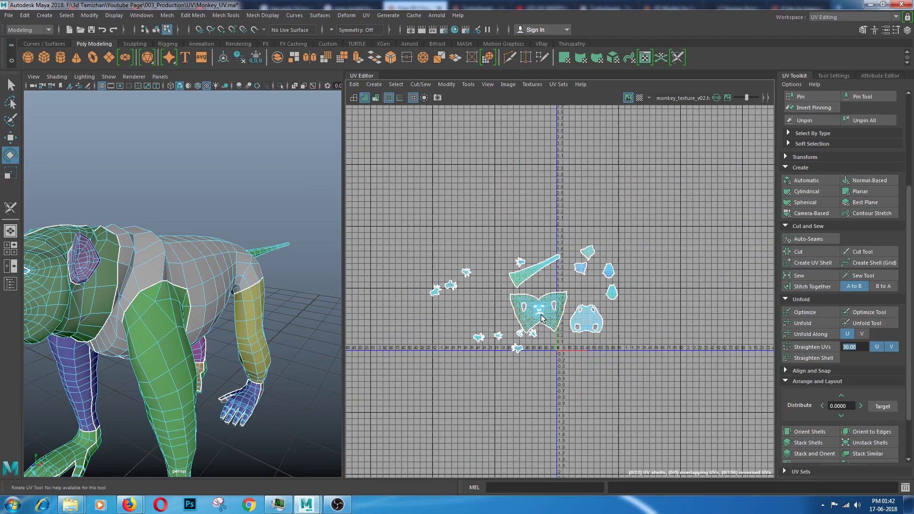
right_click(489, 303)
scroll(489, 316, "down", 1)
left_click_drag(414, 194, 761, 457)
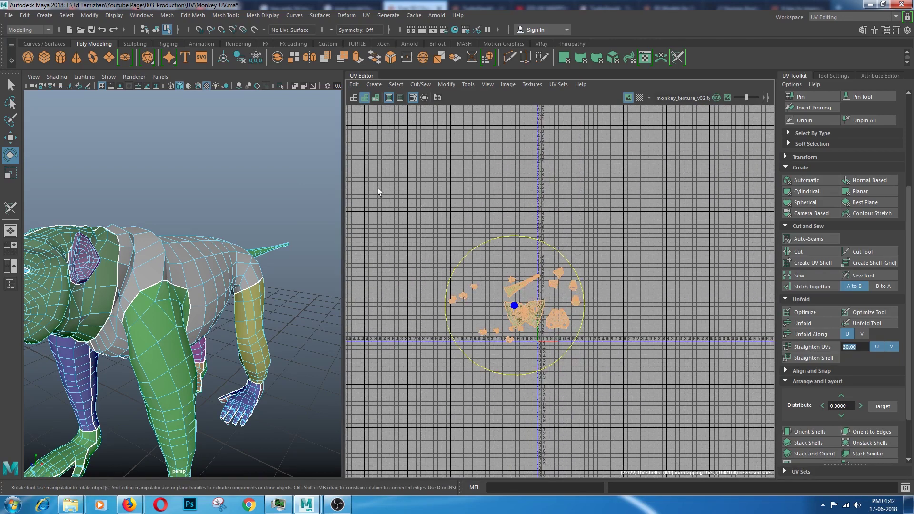
left_click(353, 84)
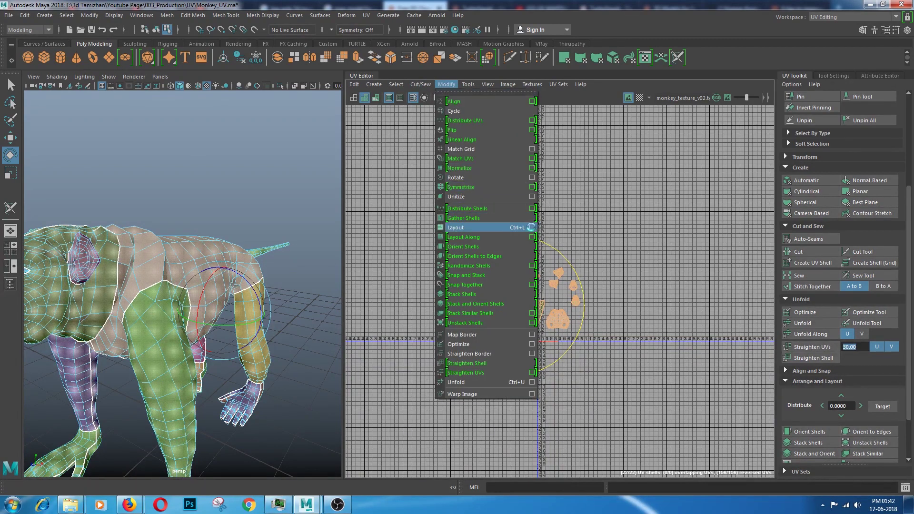
left_click(531, 228)
left_click(237, 407)
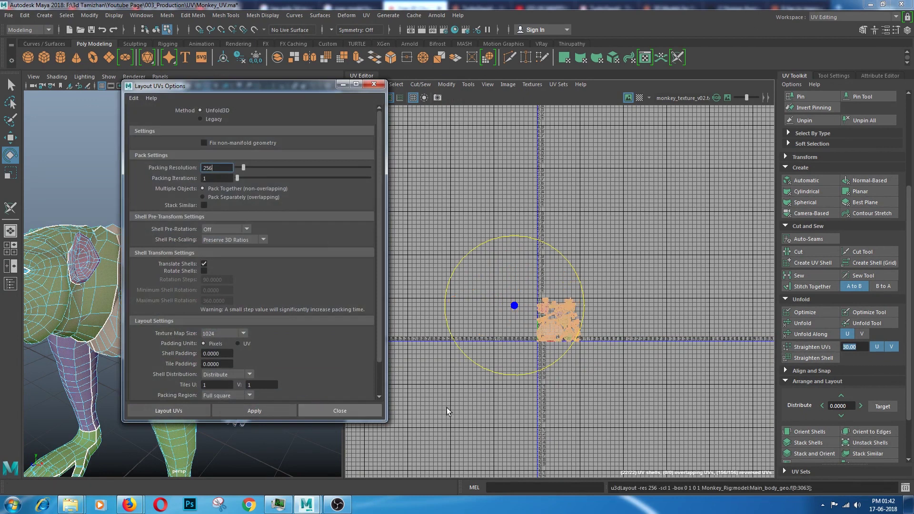
left_click(373, 84)
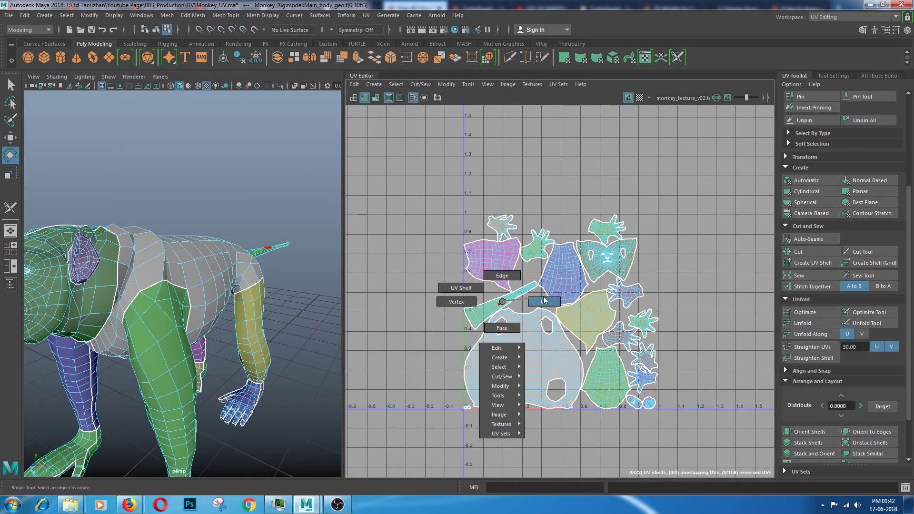
right_click_drag(505, 296, 543, 301)
right_click(539, 330)
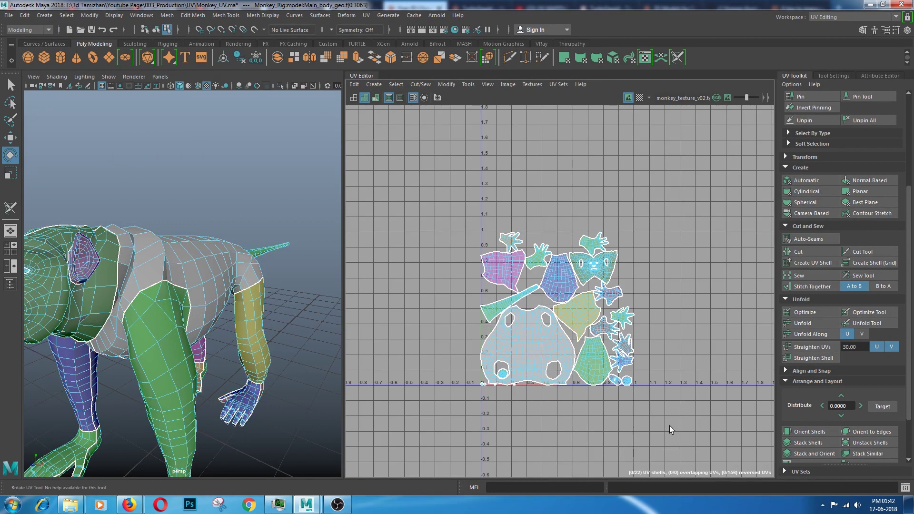
left_click_drag(658, 419, 438, 206)
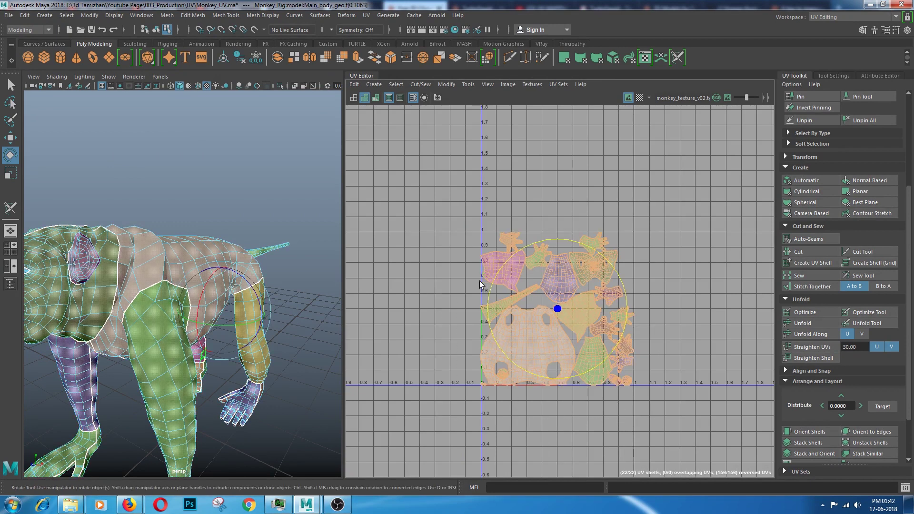
right_click_drag(493, 293, 524, 332)
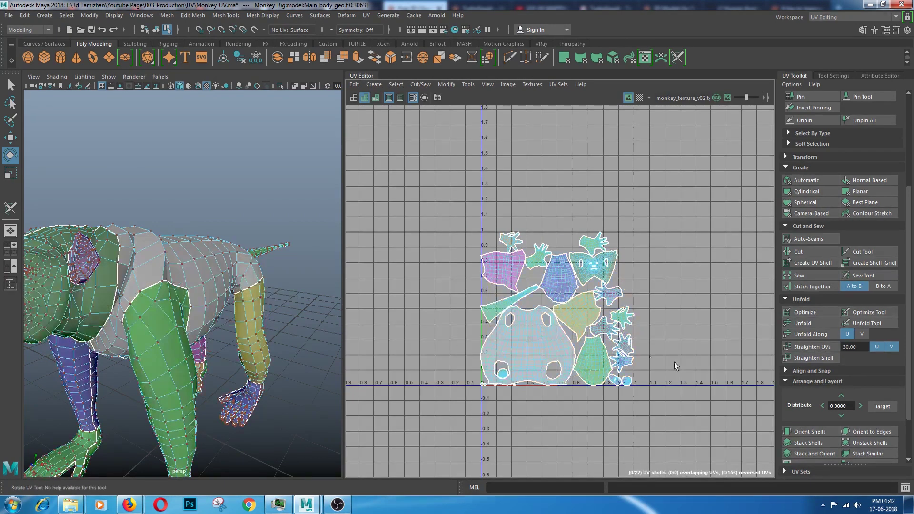
right_click(523, 332)
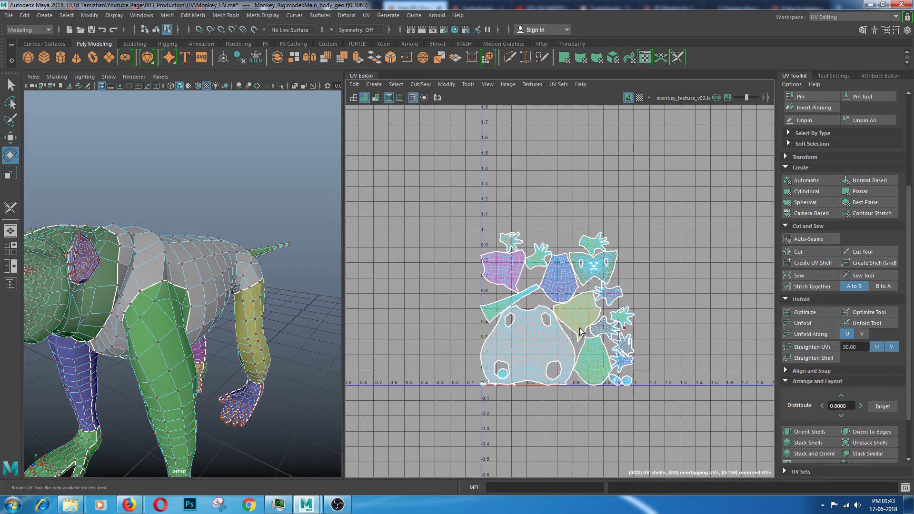
scroll(573, 316, "up", 3)
right_click_drag(566, 319, 606, 307)
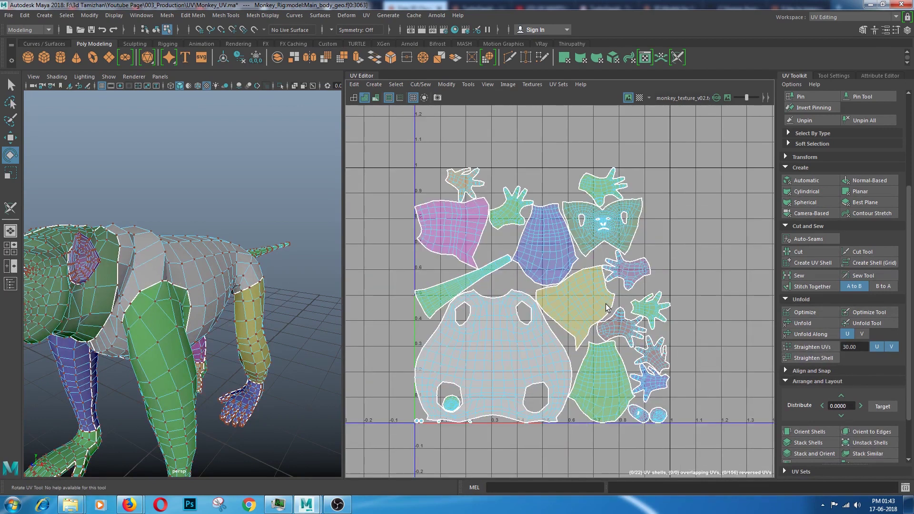
right_click_drag(245, 250, 306, 198)
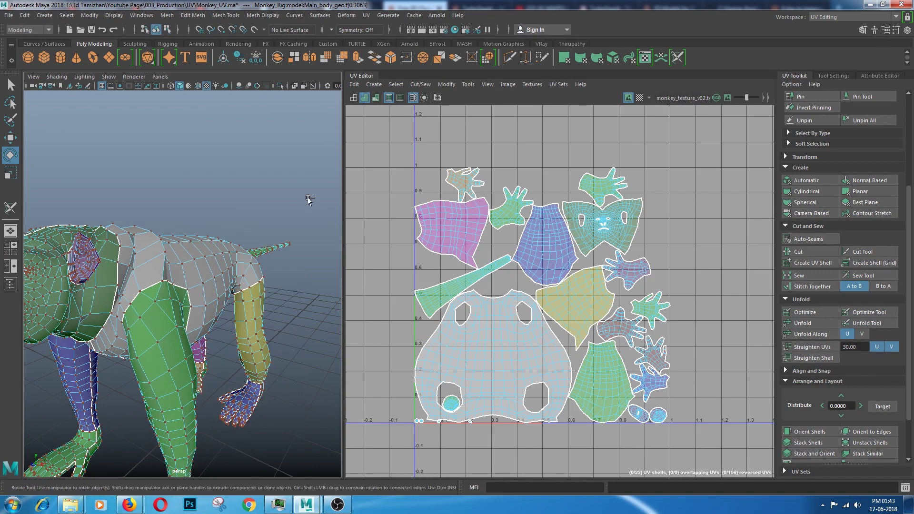
left_click(276, 327)
left_click(210, 351)
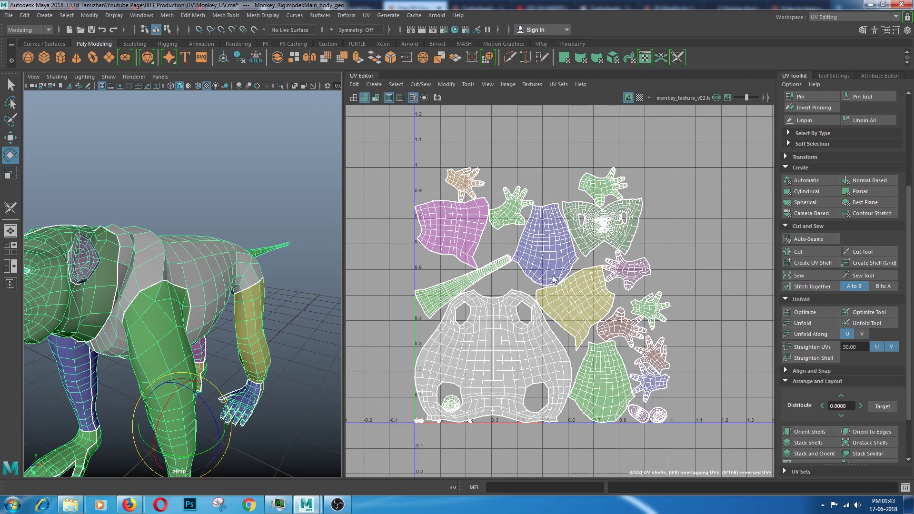
right_click_drag(554, 279, 552, 304)
right_click_drag(539, 252, 578, 243)
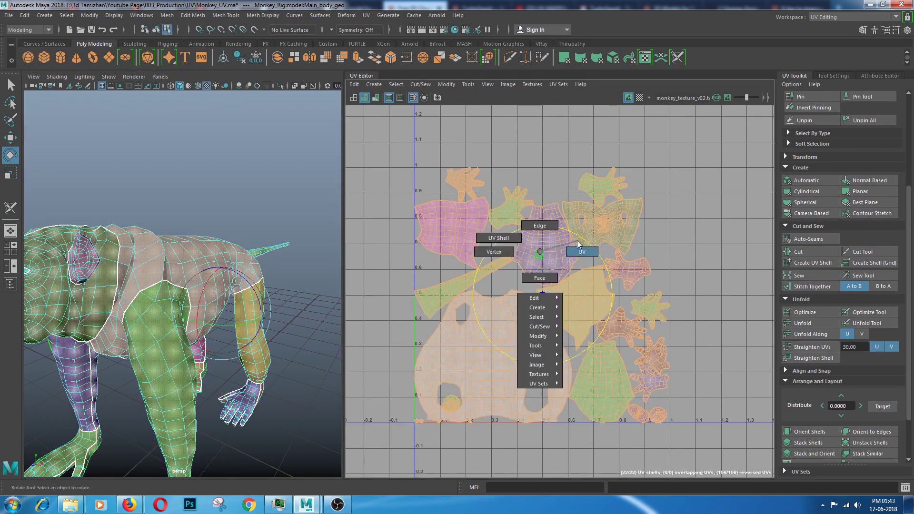
scroll(624, 247, "down", 3)
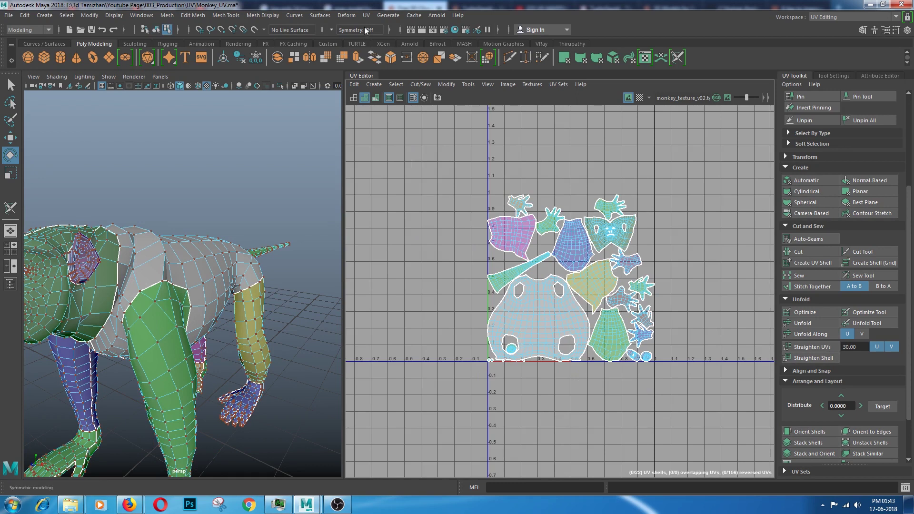
left_click(366, 14)
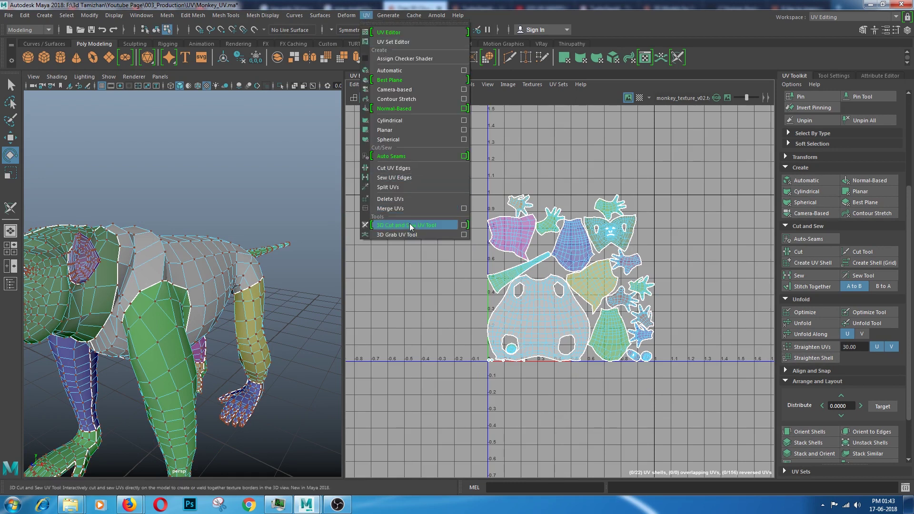
left_click(174, 271)
right_click_drag(196, 242, 219, 217)
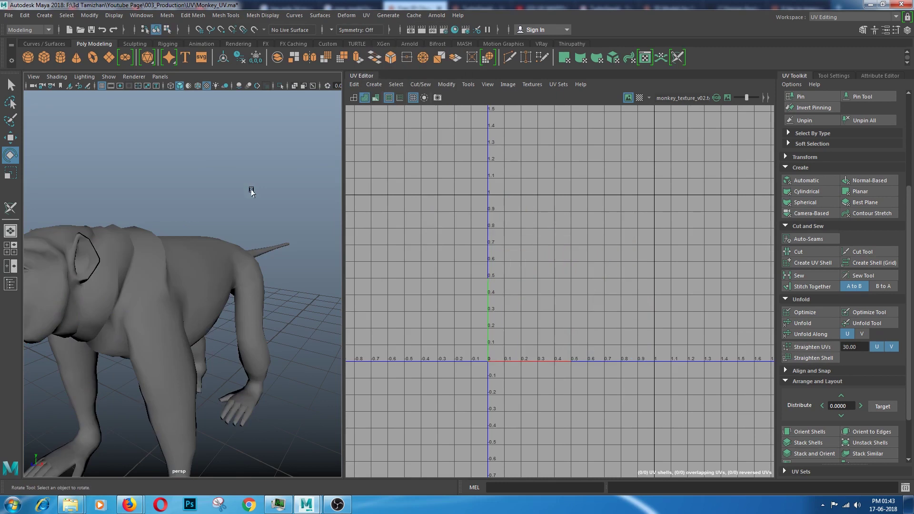
left_click(229, 257)
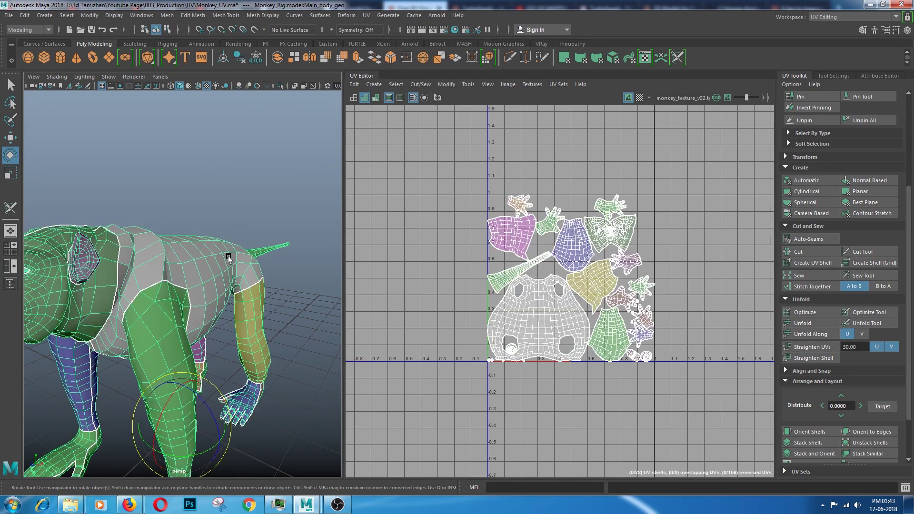
left_click(276, 295)
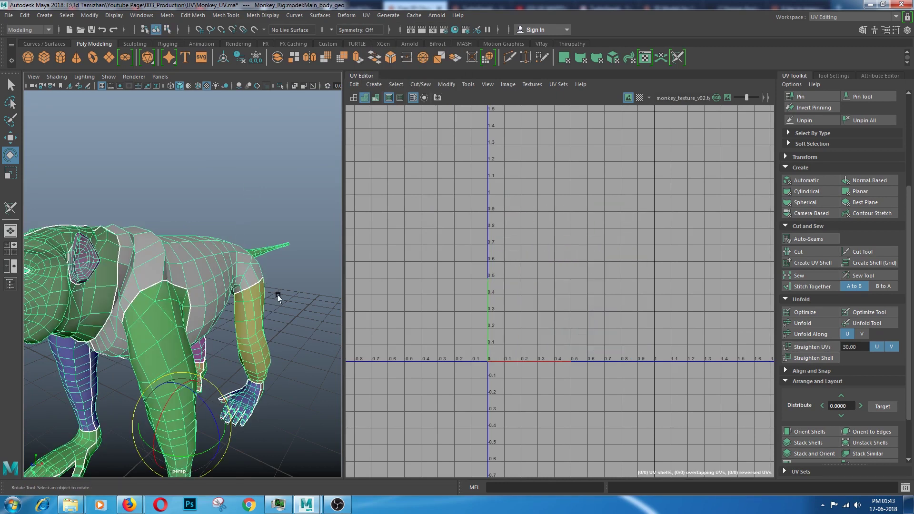
left_click(221, 276)
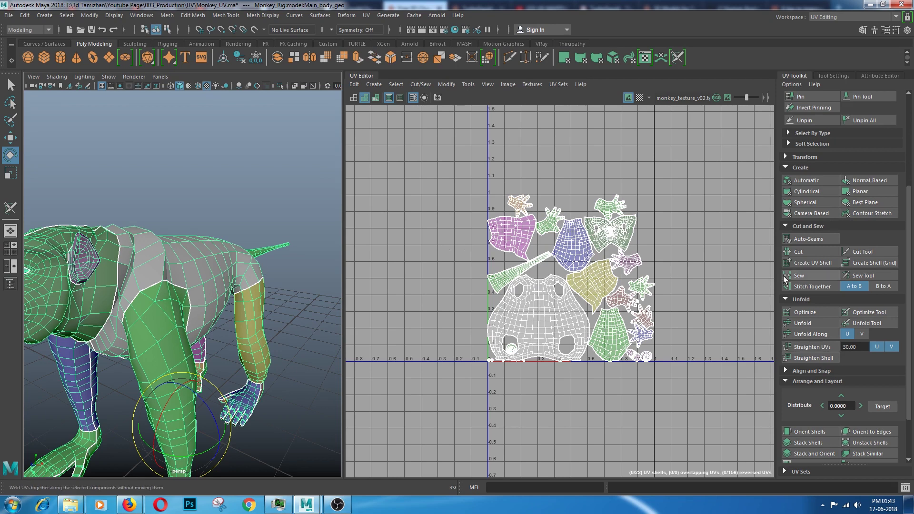
left_click_drag(476, 373, 691, 242)
right_click_drag(610, 243, 717, 216)
left_click(738, 272)
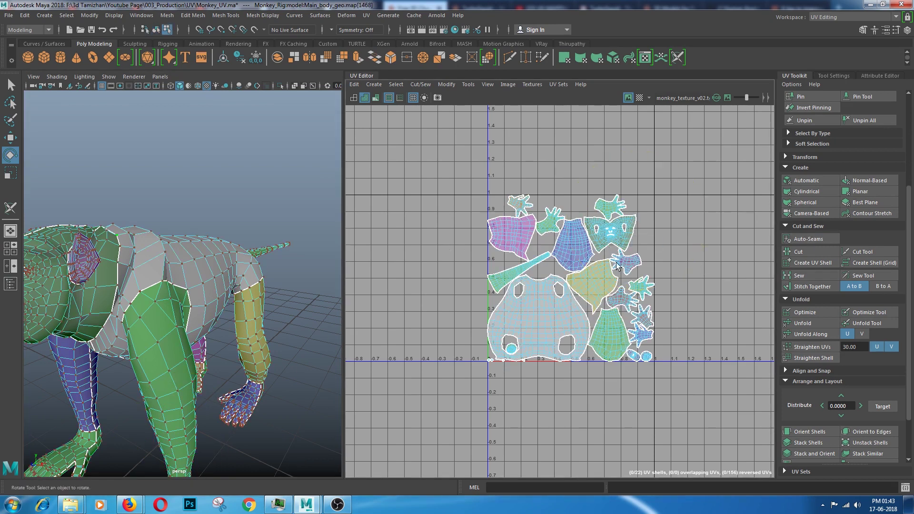